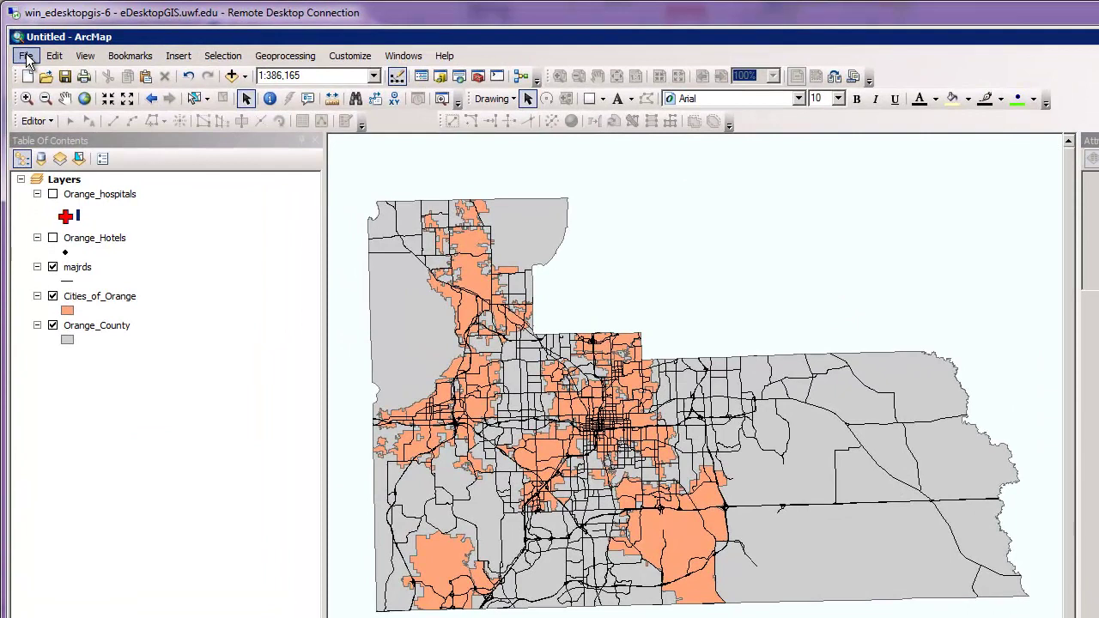
Save the map document as ThemeParks_KLL.mxd in the Mooc\Week3 folder
click(24, 53)
click(48, 135)
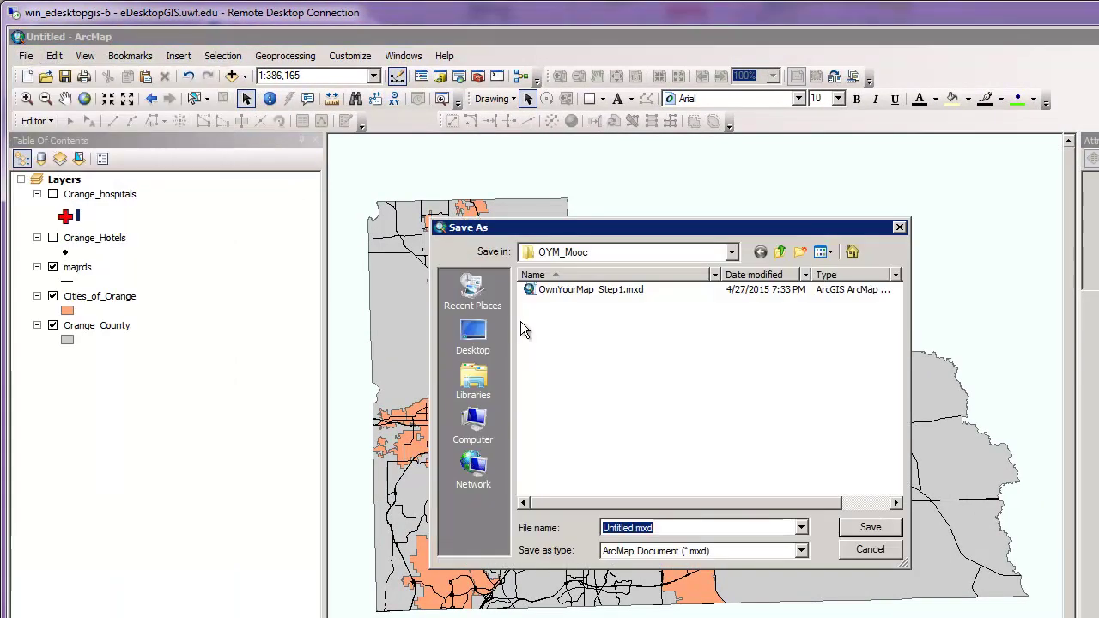
click(734, 253)
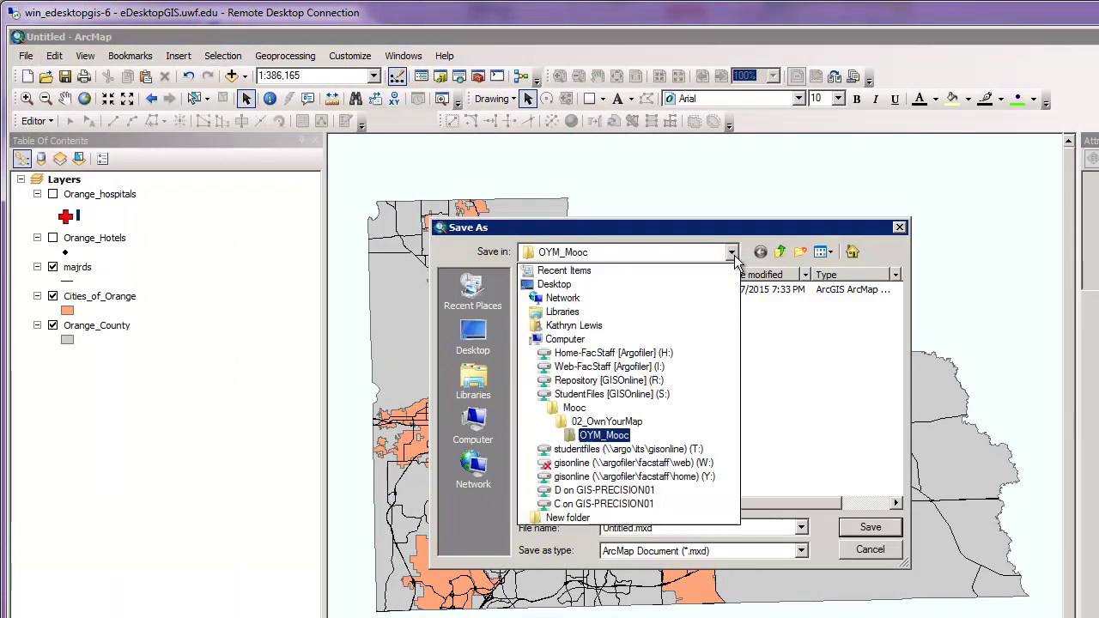
click(576, 409)
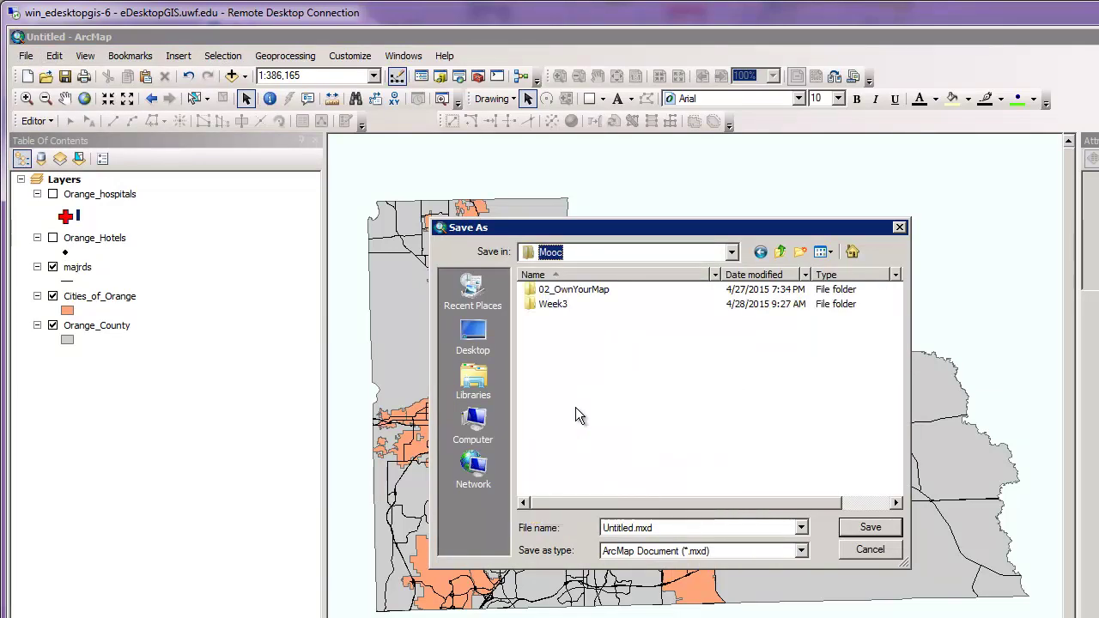
double_click(555, 308)
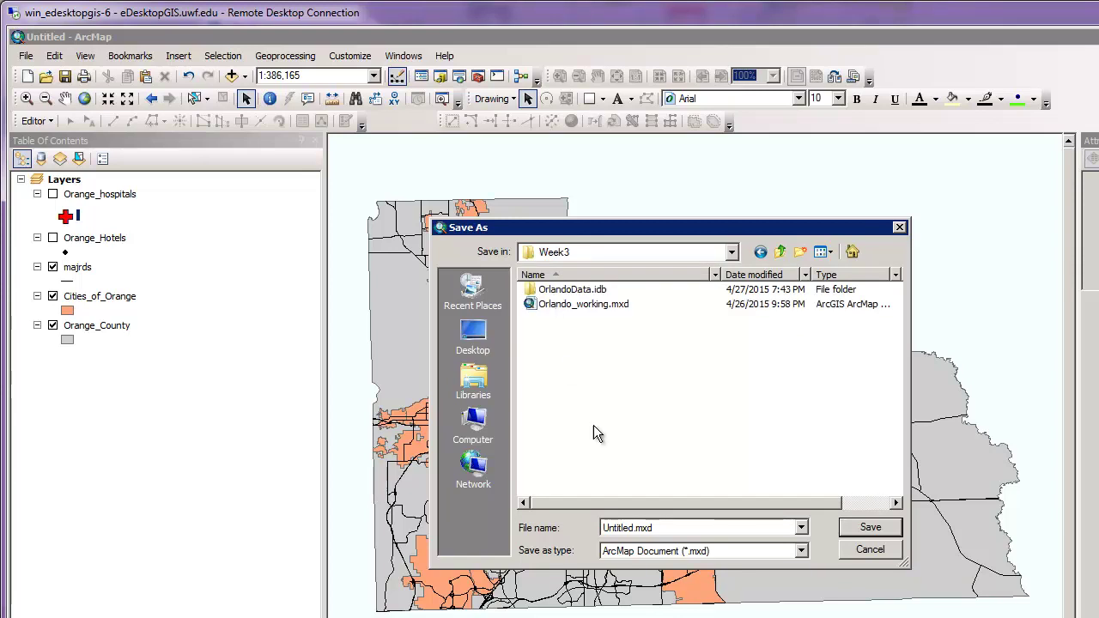
double_click(663, 530)
text(ThemeParks_KLL)
click(865, 529)
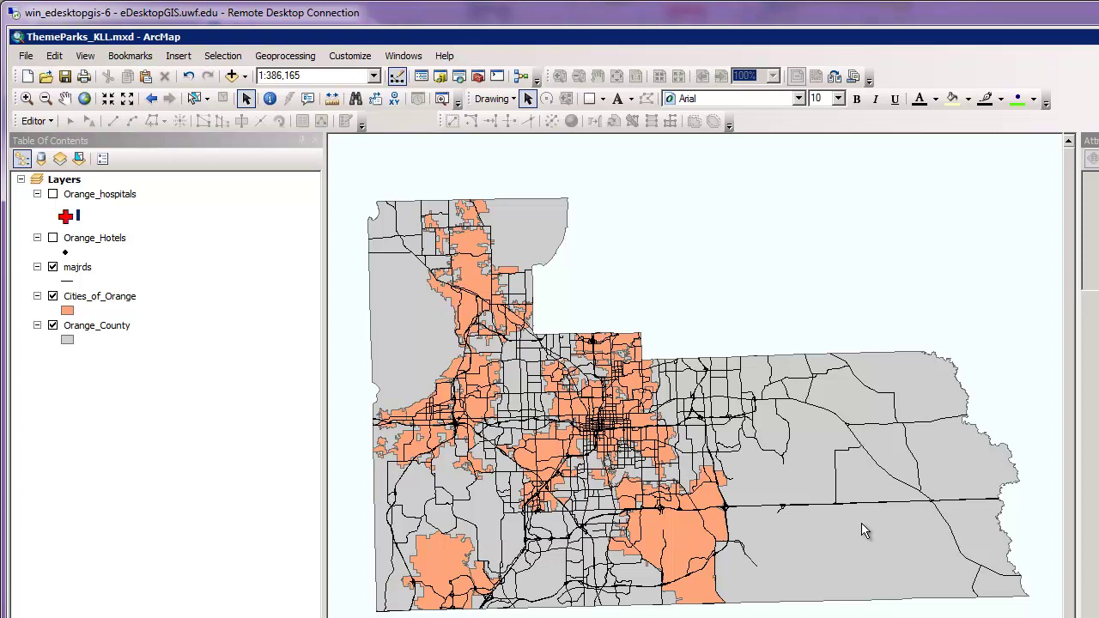
Add the DisneyParks table from OrlandoData.mdb to the map's table of contents
click(231, 77)
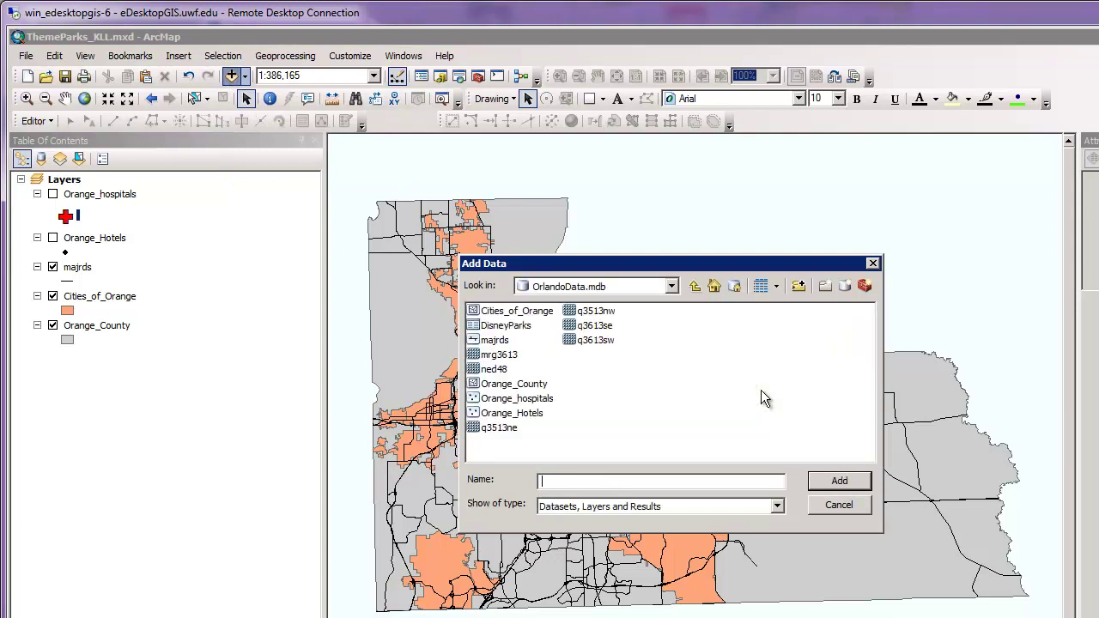
click(526, 330)
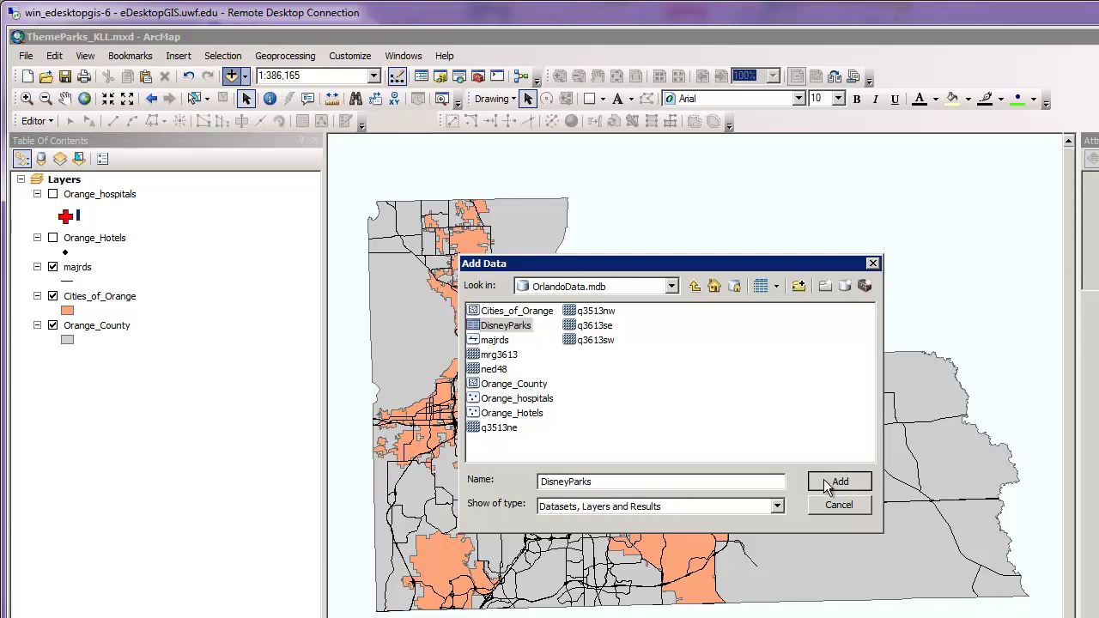
click(826, 480)
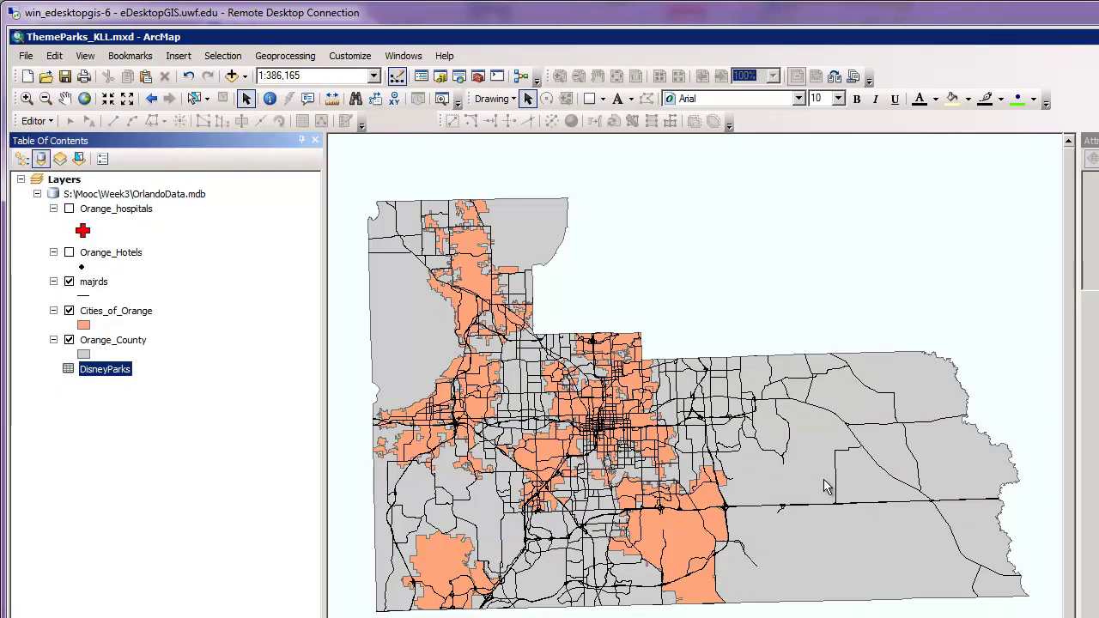
right_click(114, 368)
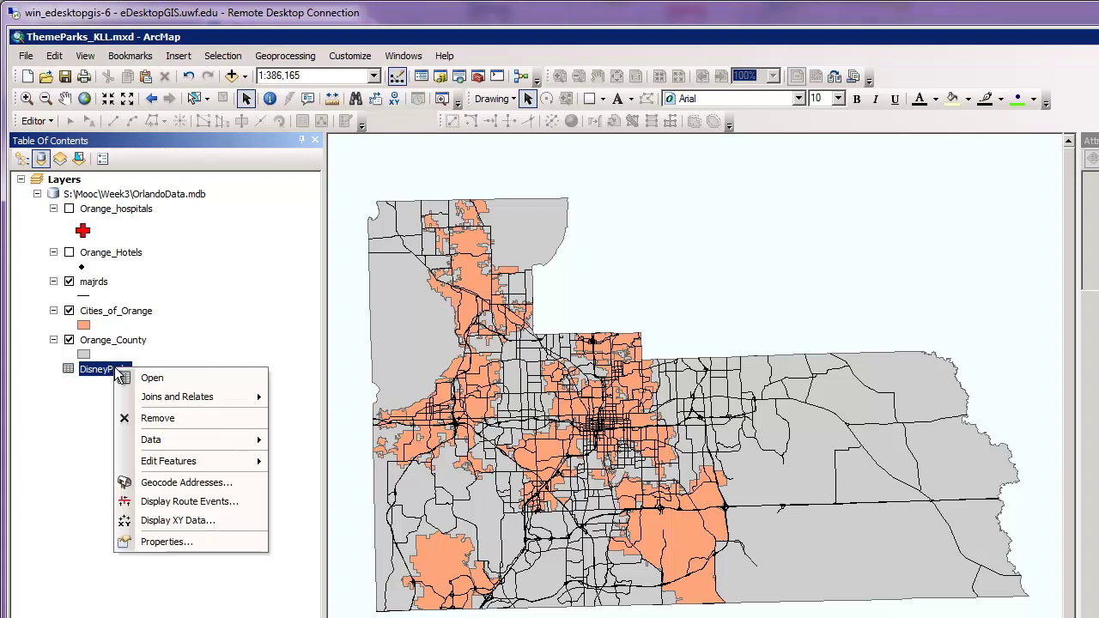
click(154, 377)
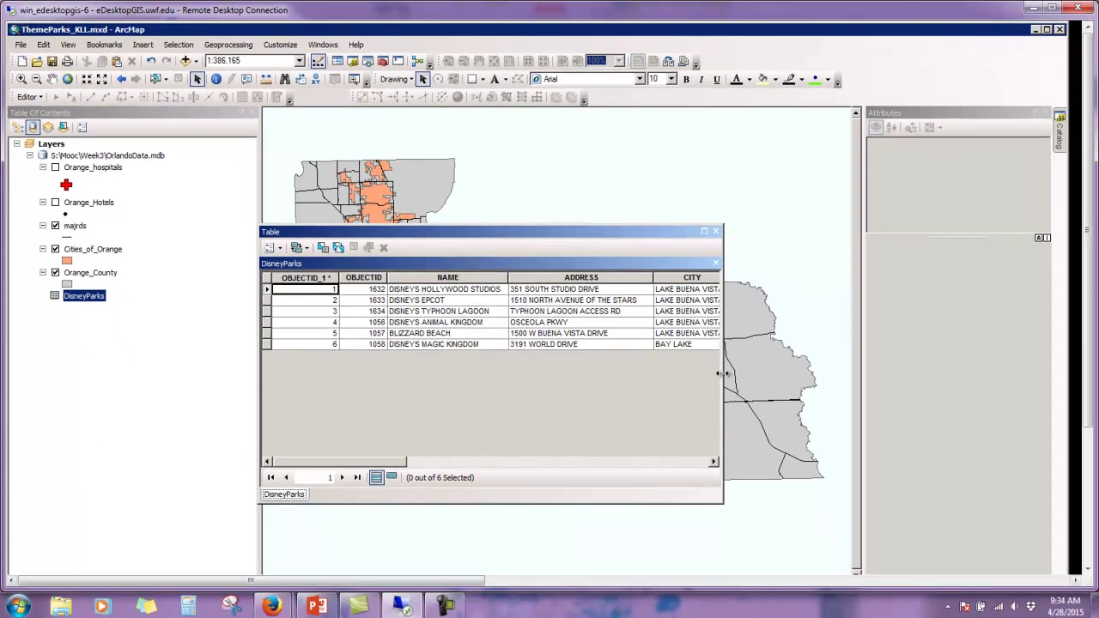
drag(721, 373, 1029, 374)
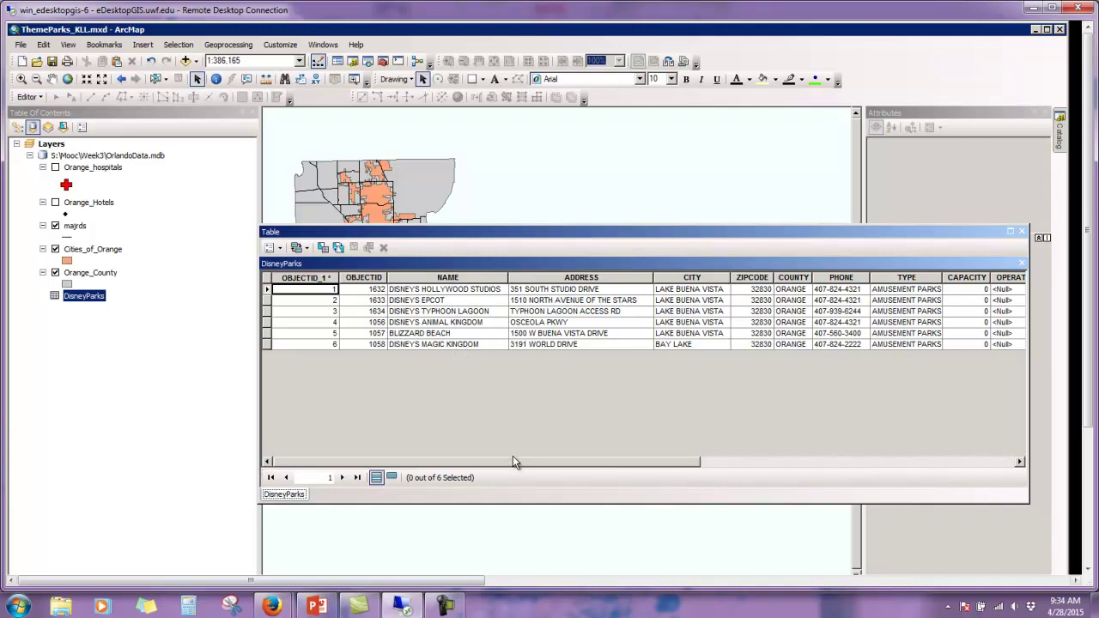
drag(513, 464, 678, 470)
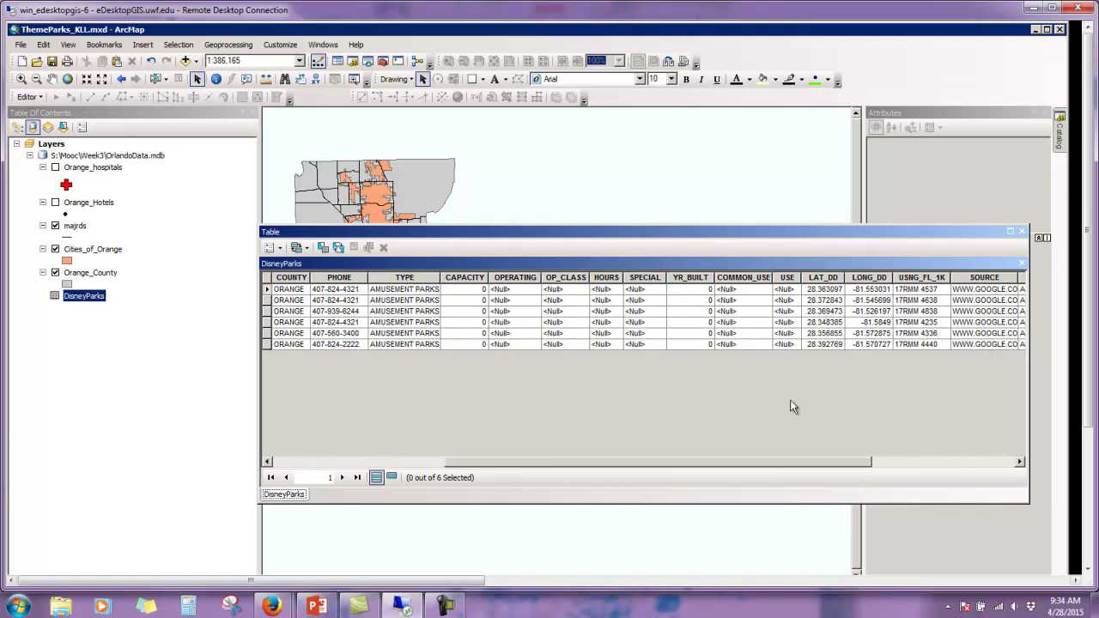
drag(763, 464, 851, 464)
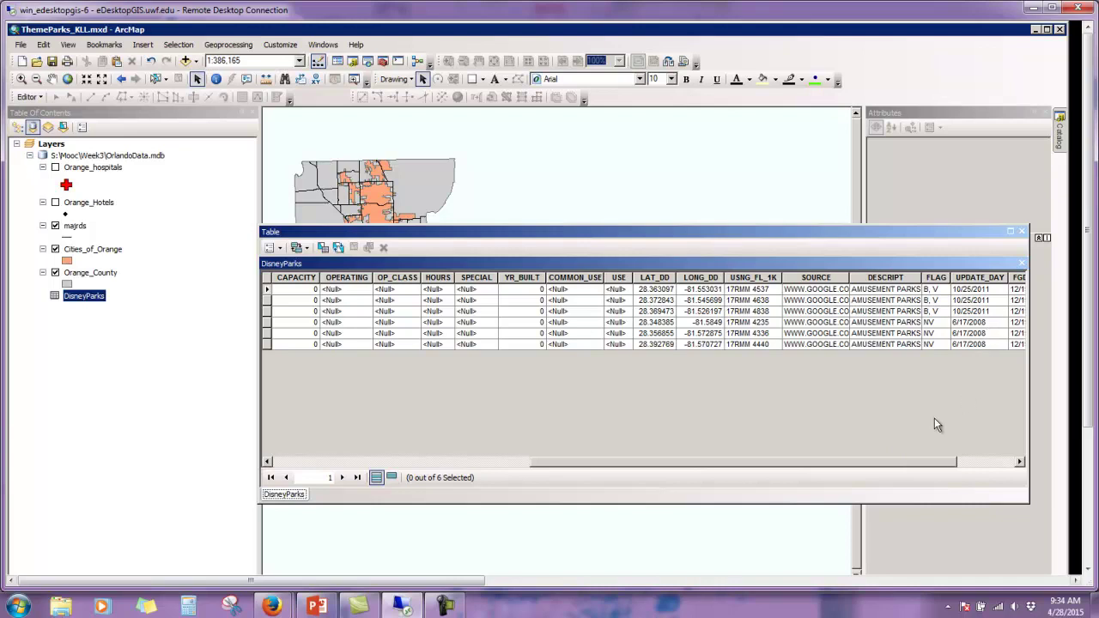
click(1021, 233)
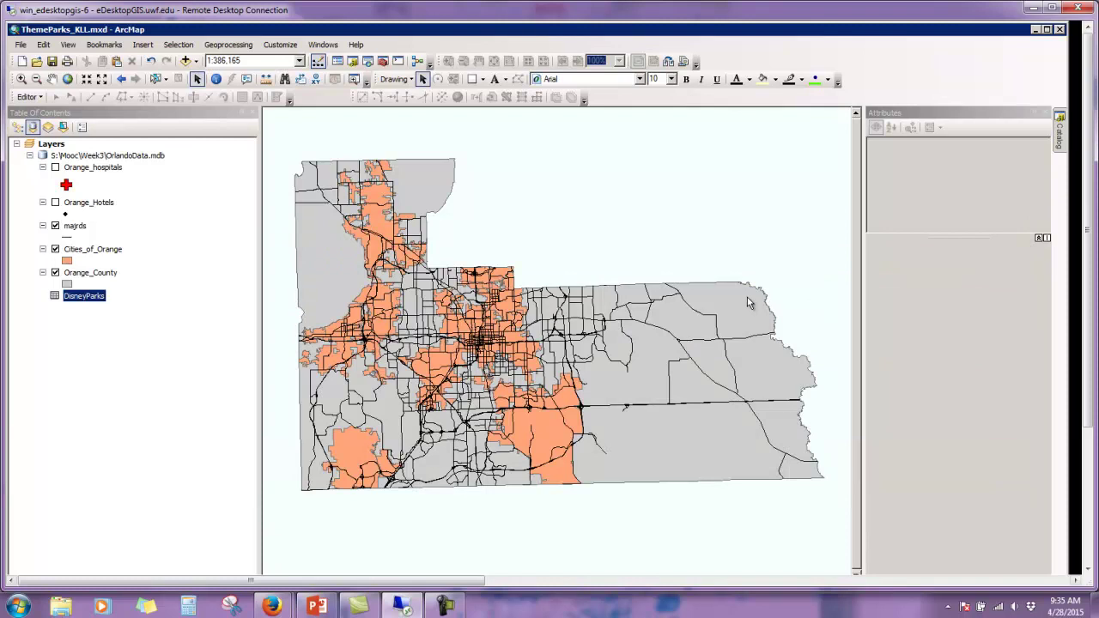
Display DisneyParks as XY data with LONG_DD as the X field and LAT_DD as the Y field
right_click(85, 297)
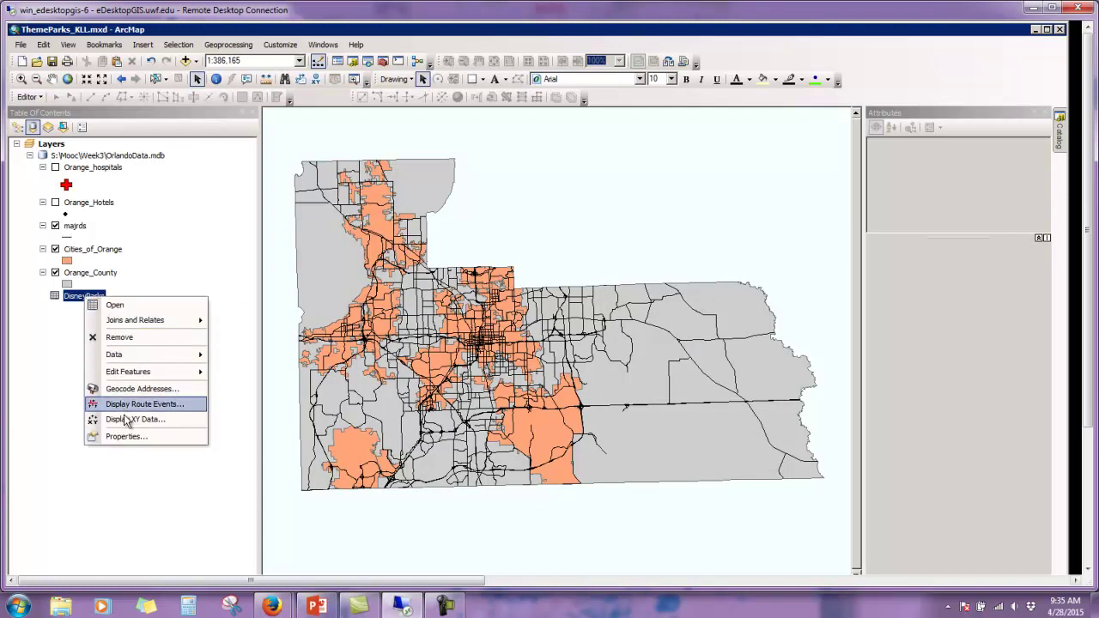
click(131, 421)
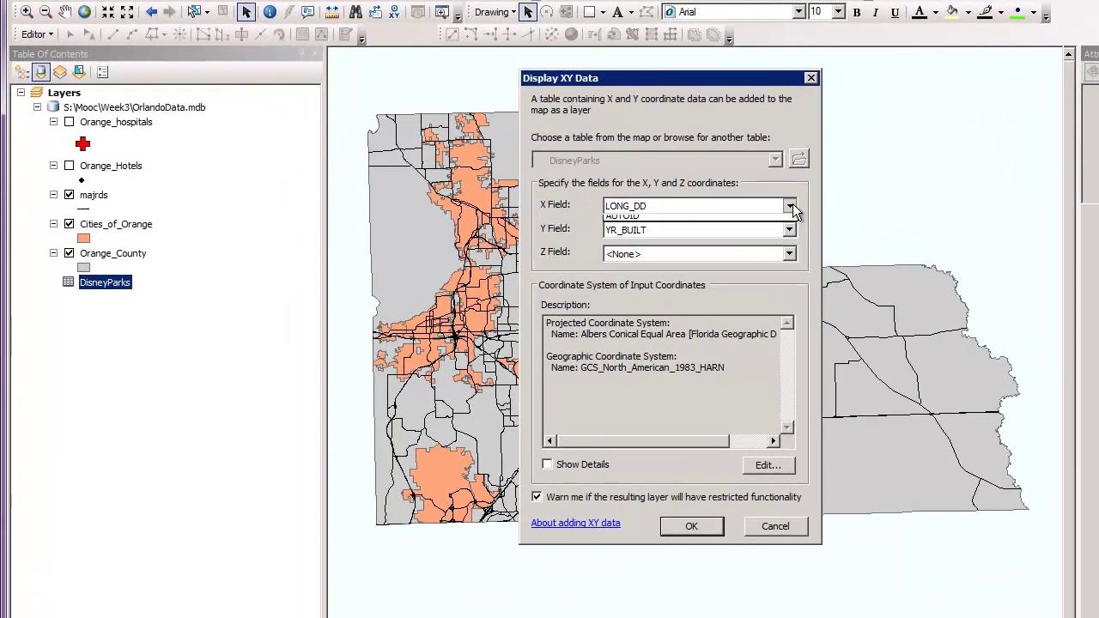
click(634, 236)
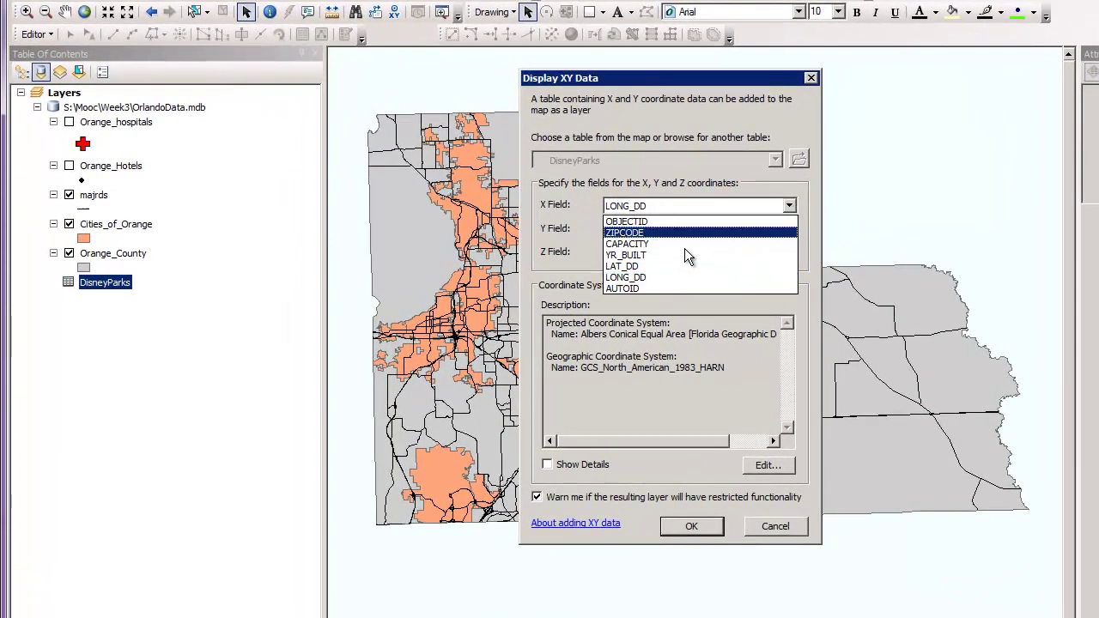
click(653, 277)
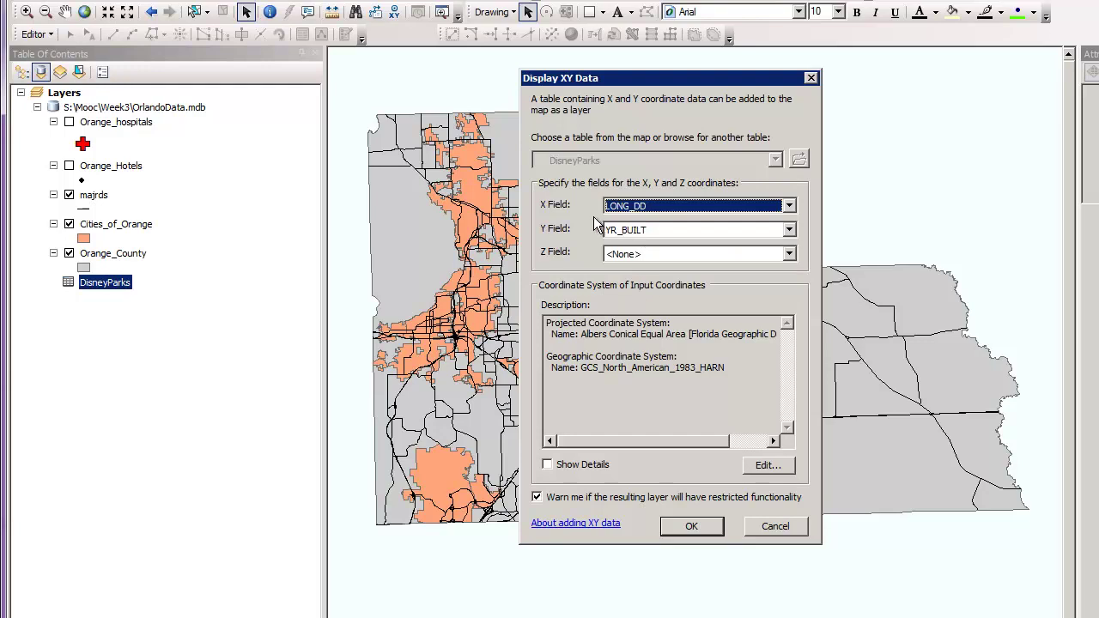
click(789, 230)
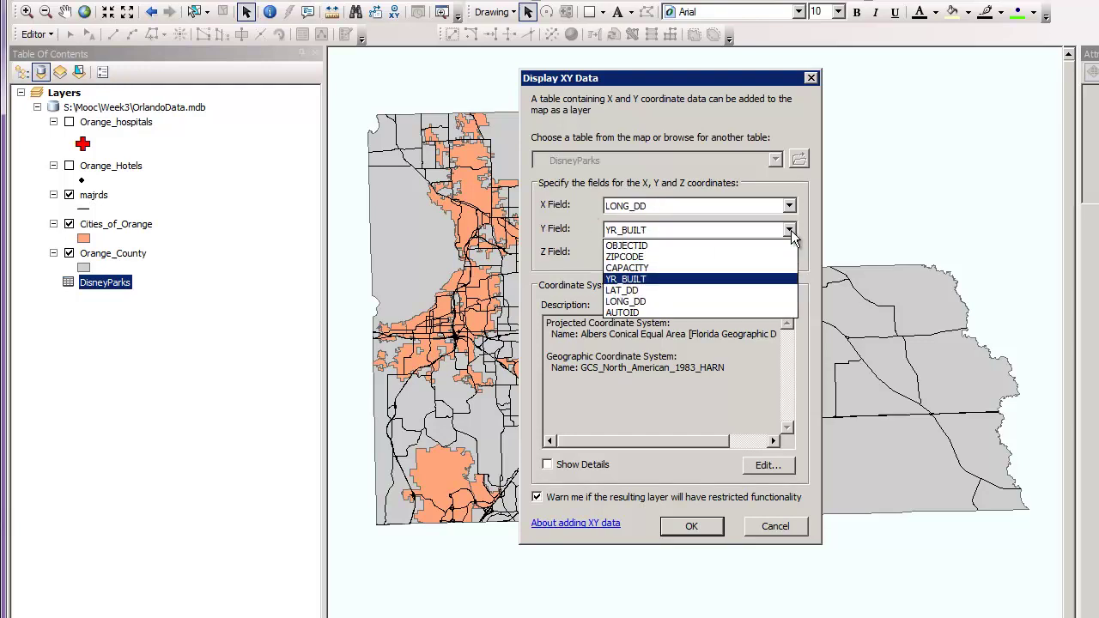
click(632, 291)
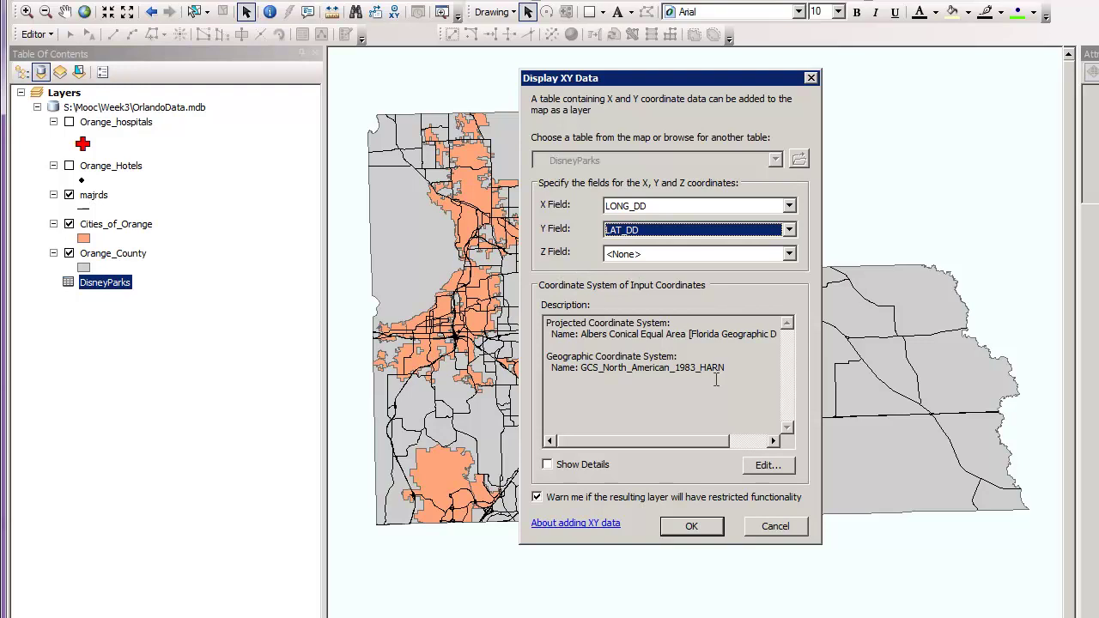
Set the input coordinate system to Geographic > World > WGS 1984 (GCS_WGS_1984)
click(768, 464)
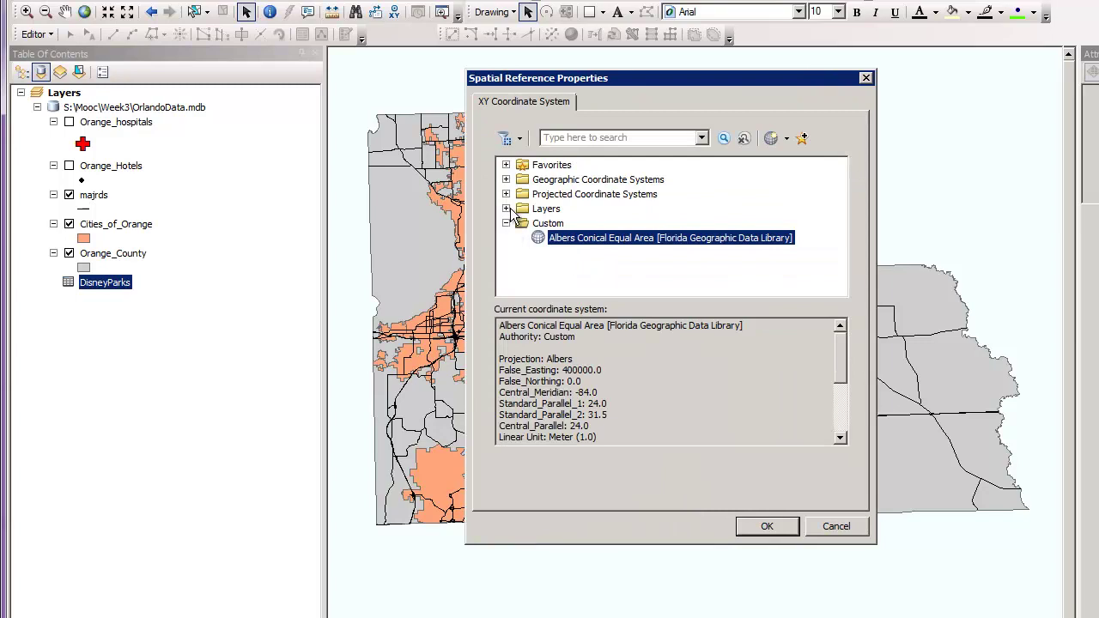
click(506, 180)
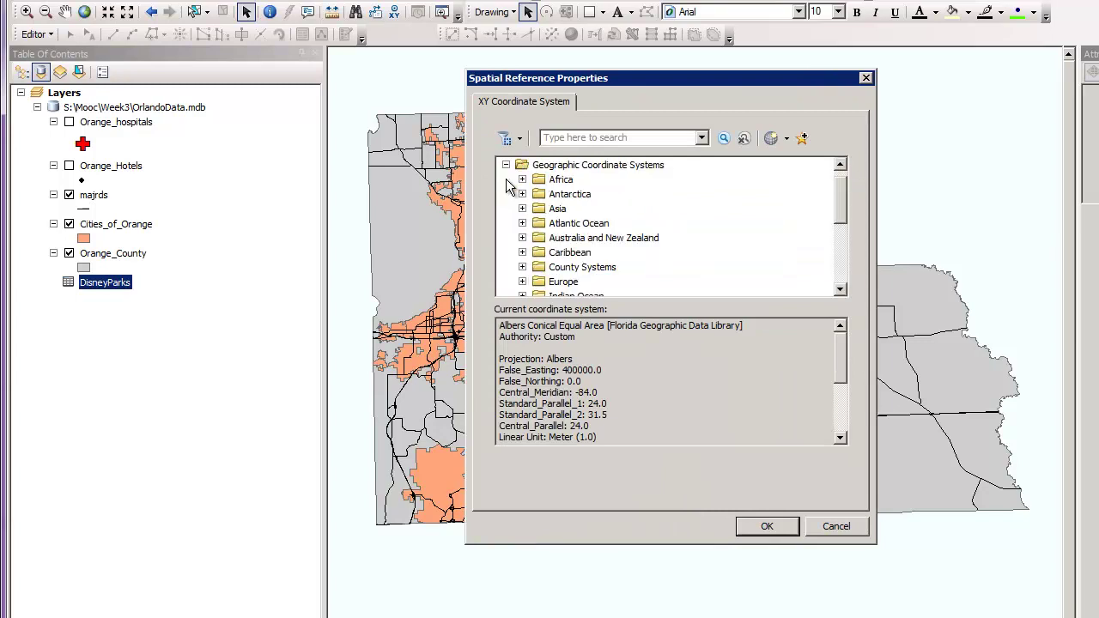
drag(839, 198, 839, 255)
click(523, 239)
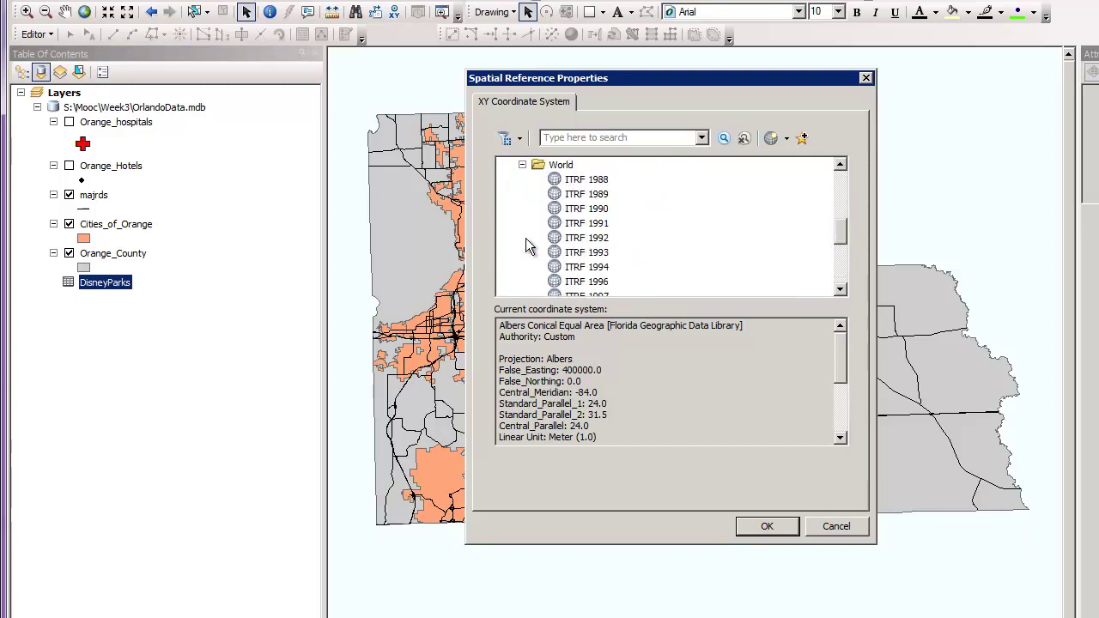
drag(841, 239, 841, 276)
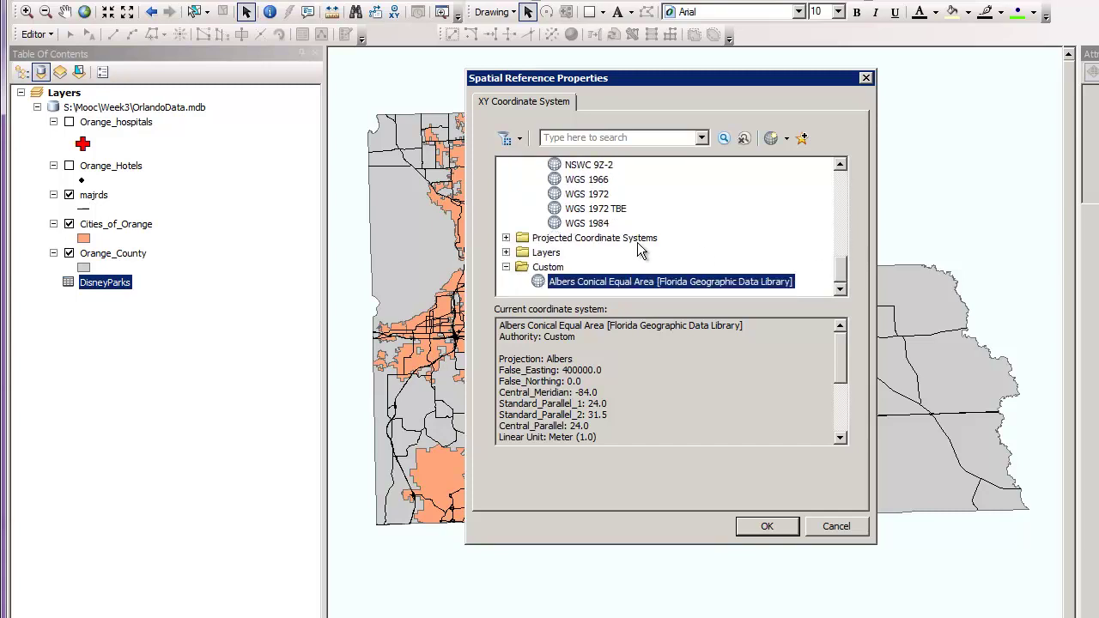
click(592, 225)
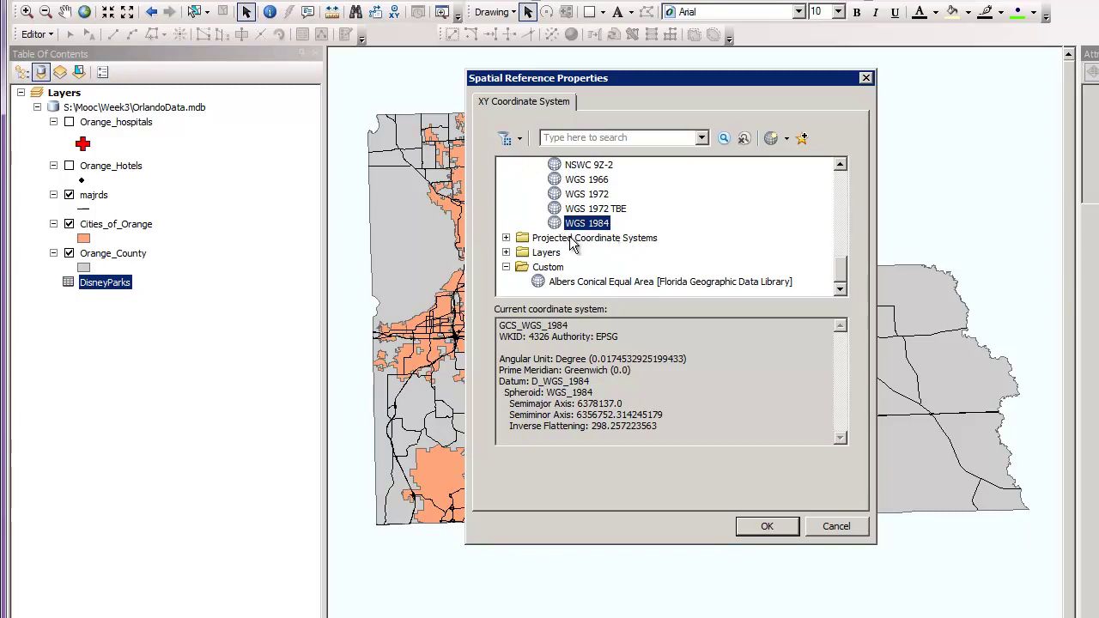
click(770, 531)
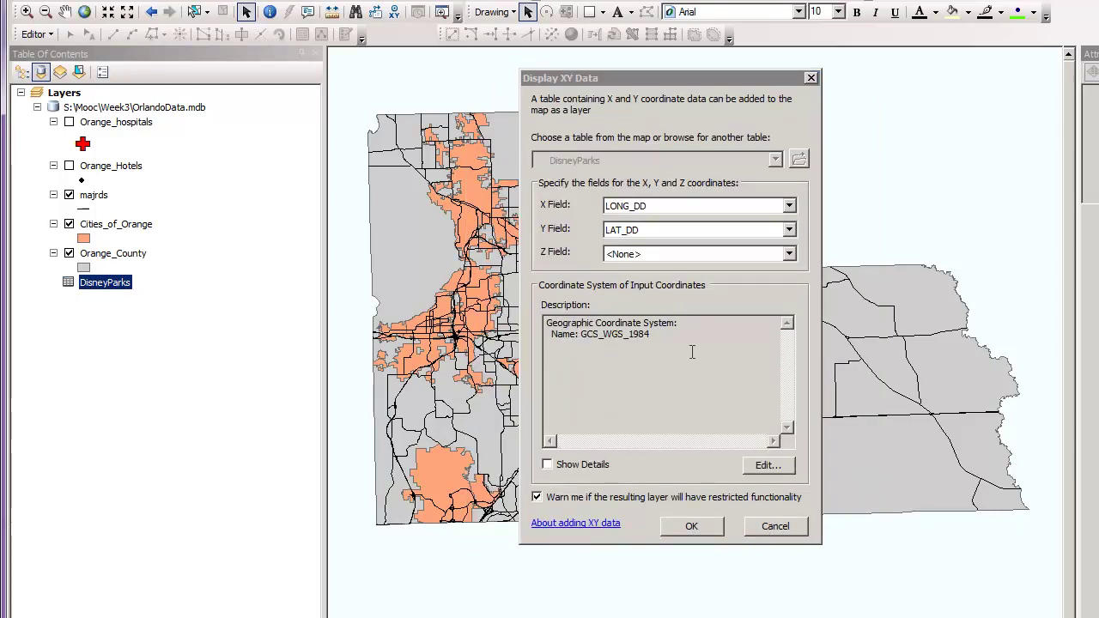
Create the DisneyParks Events layer and hide the Cities_of_Orange and majrds layers
click(697, 527)
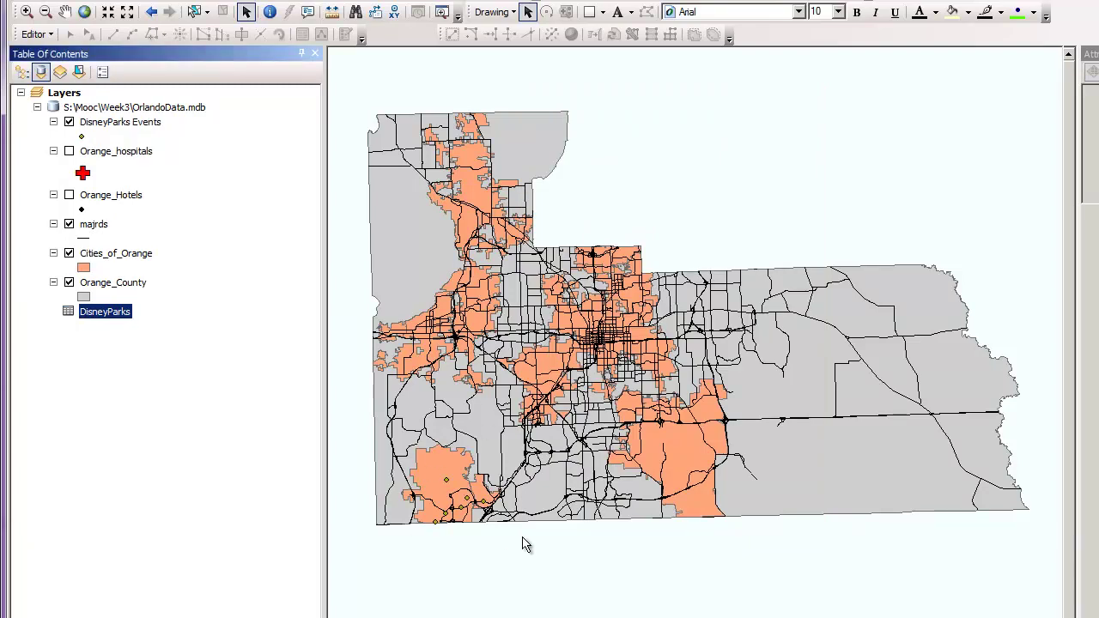
click(69, 253)
click(69, 225)
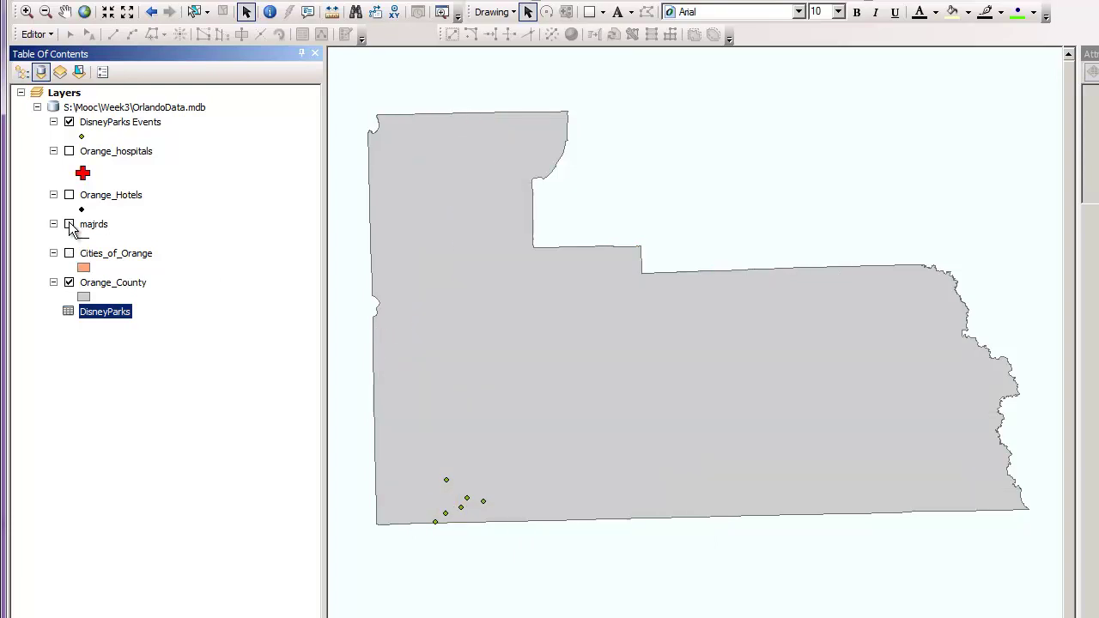
click(69, 225)
Color the Disney park points red and zoom in around the park cluster
right_click(82, 138)
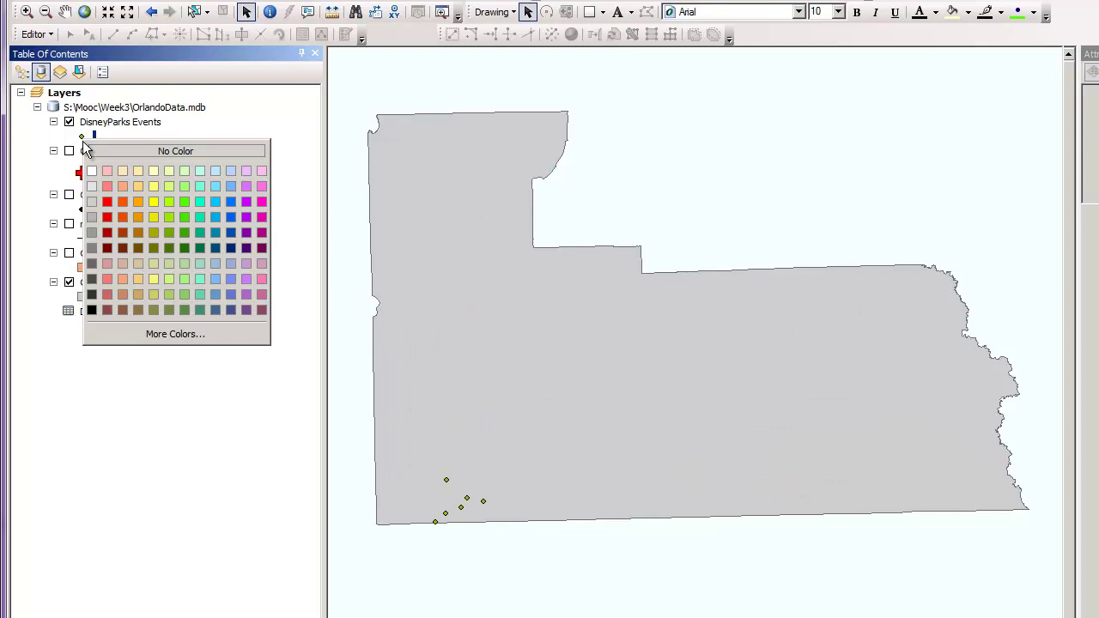
click(107, 202)
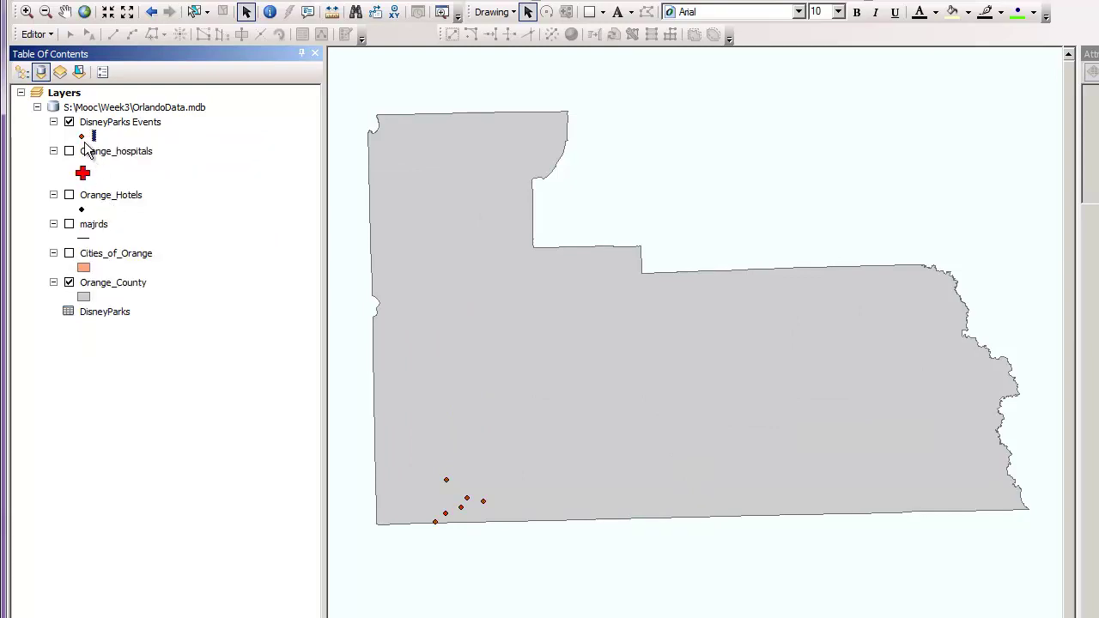
click(26, 11)
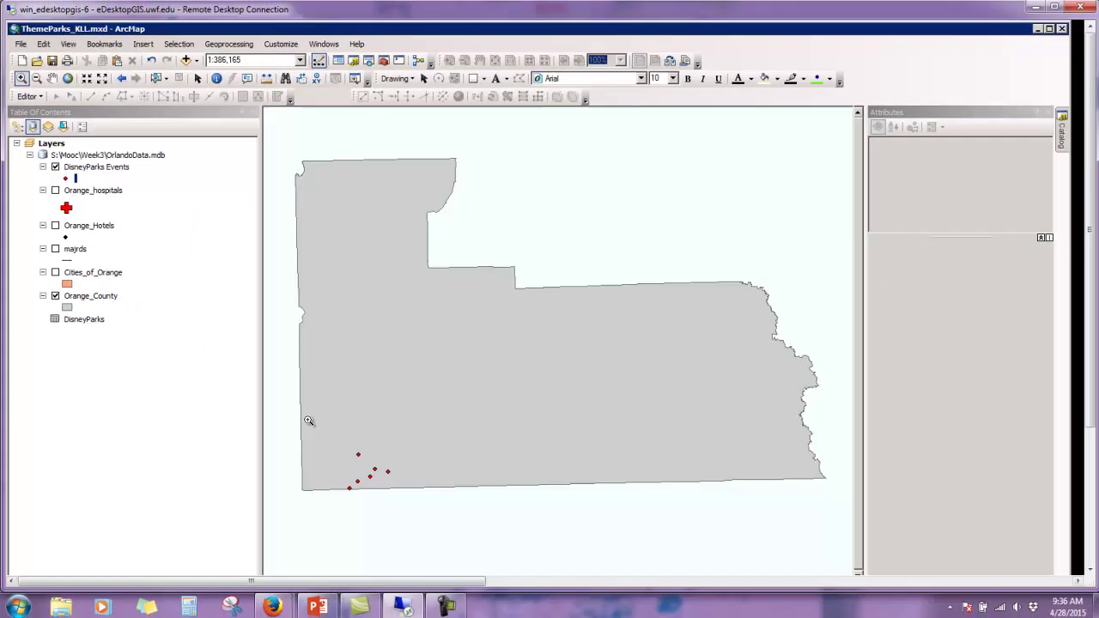
drag(308, 420, 373, 545)
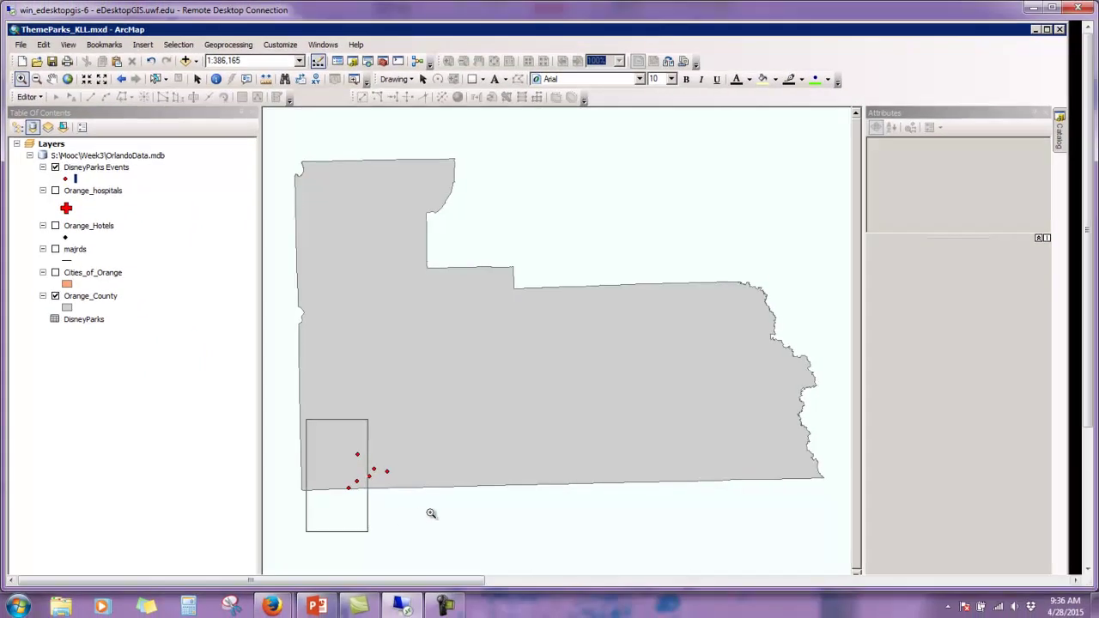
drag(467, 511, 466, 509)
click(106, 169)
right_click(107, 174)
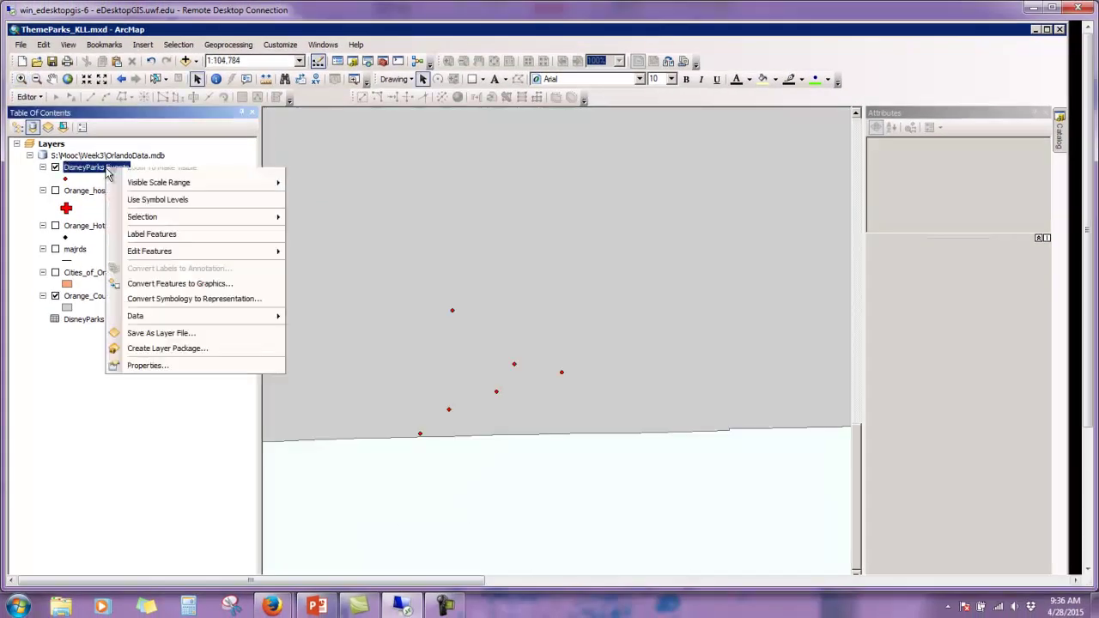
click(150, 210)
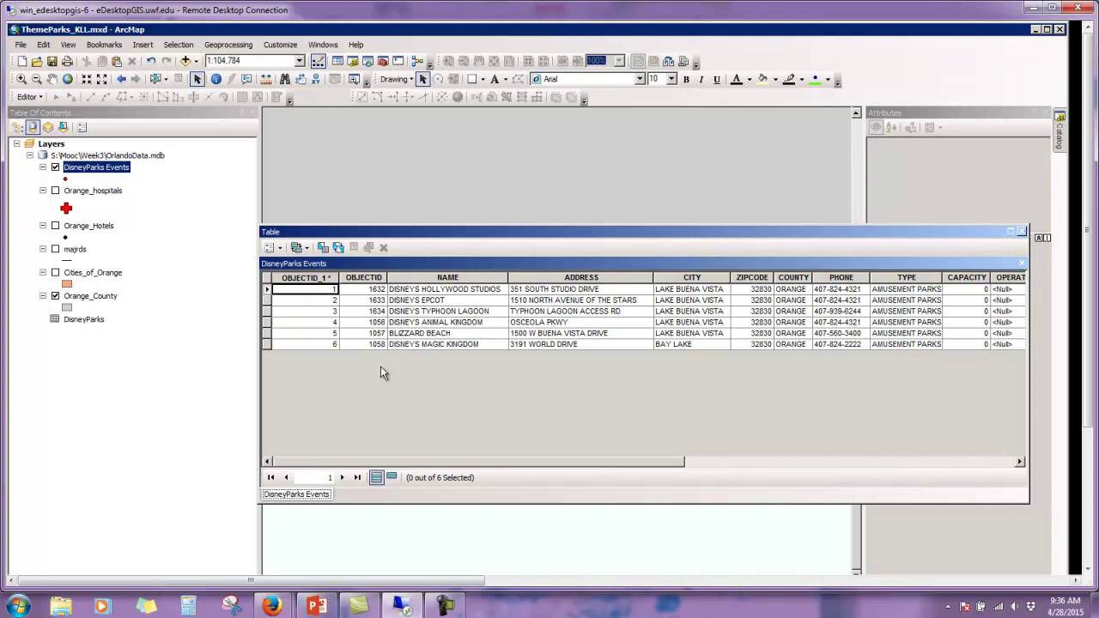
drag(515, 465, 734, 449)
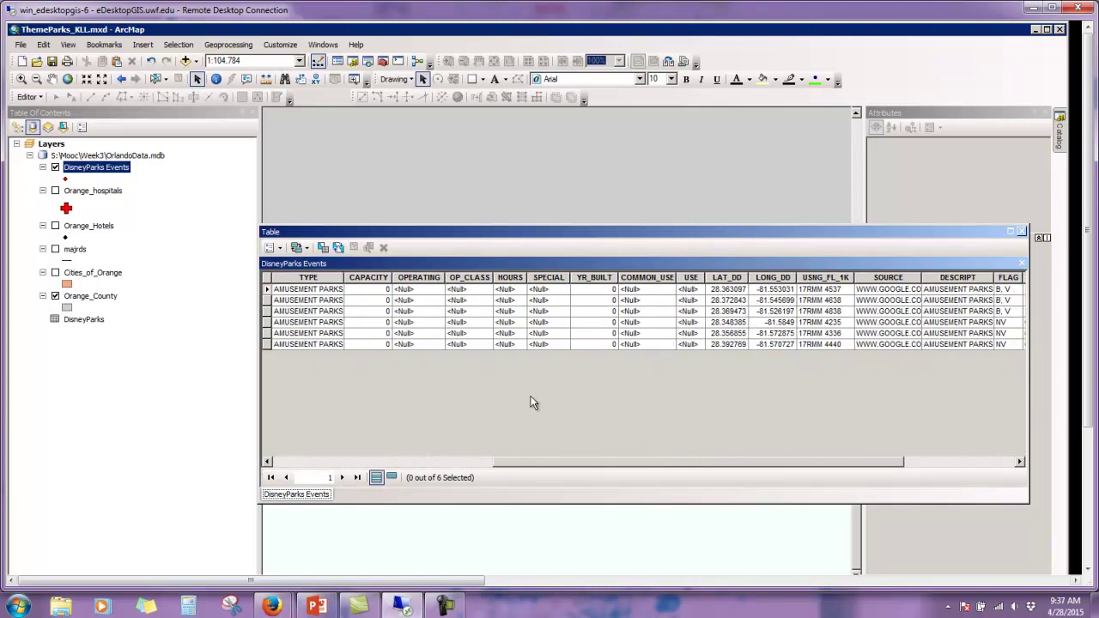
click(1021, 231)
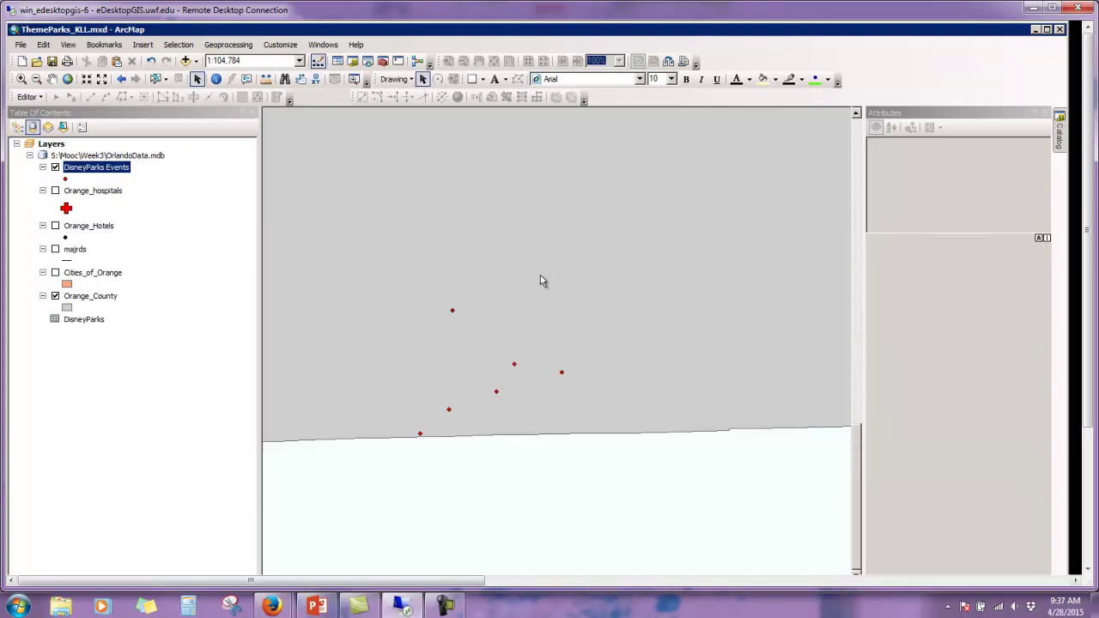
Set up exporting all DisneyParks Events features to a Parks geodatabase feature class in OrlandoData.mdb
right_click(110, 172)
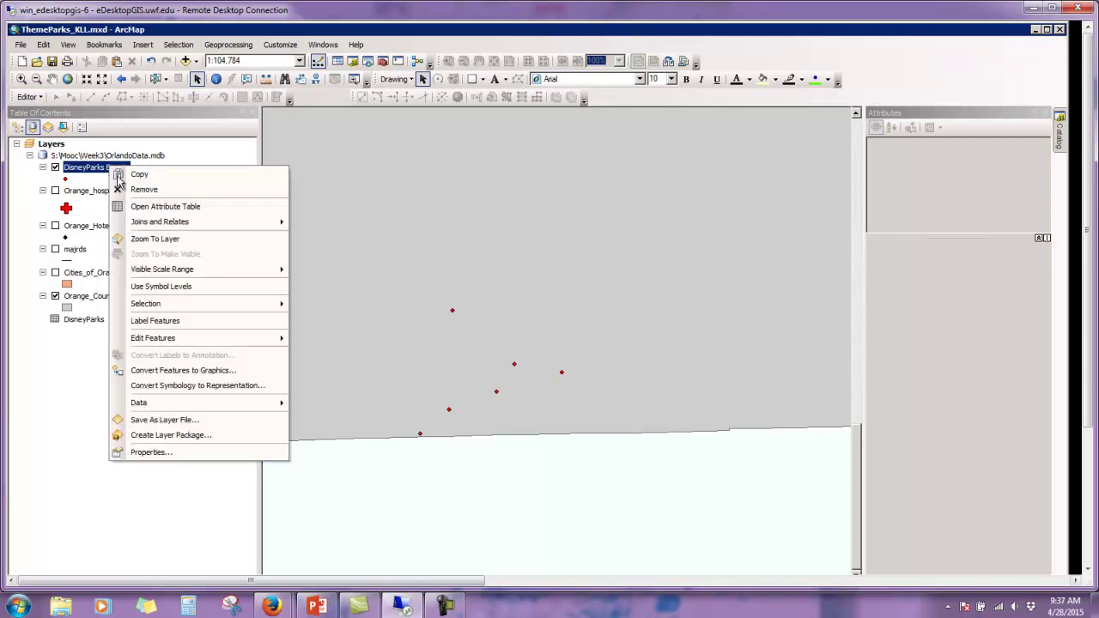
mouse_move(178, 408)
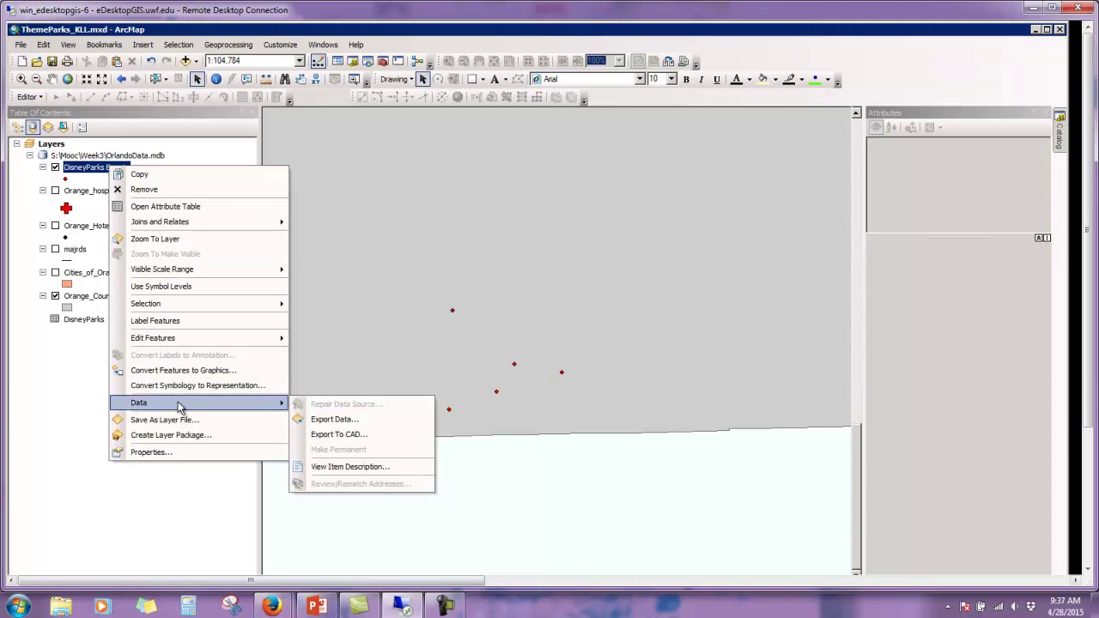
click(343, 420)
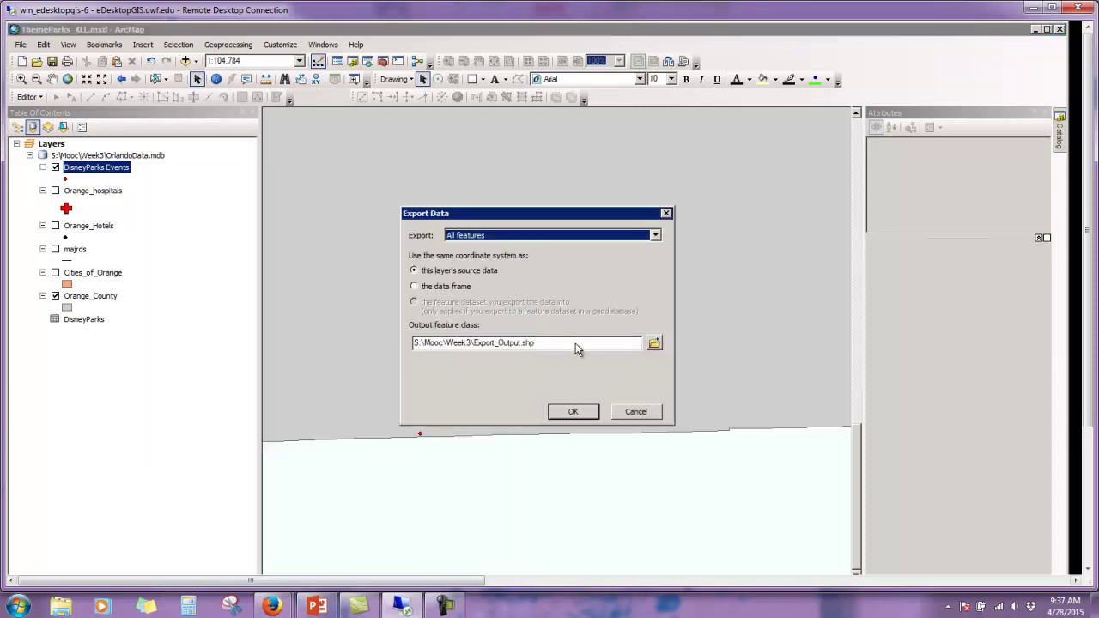
click(654, 344)
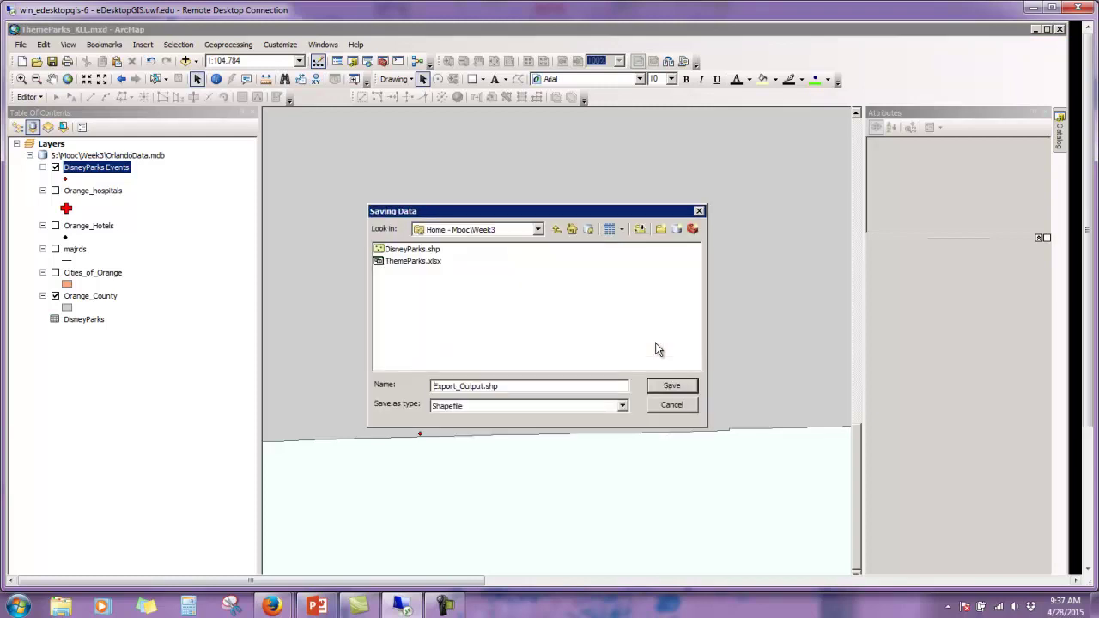
click(536, 406)
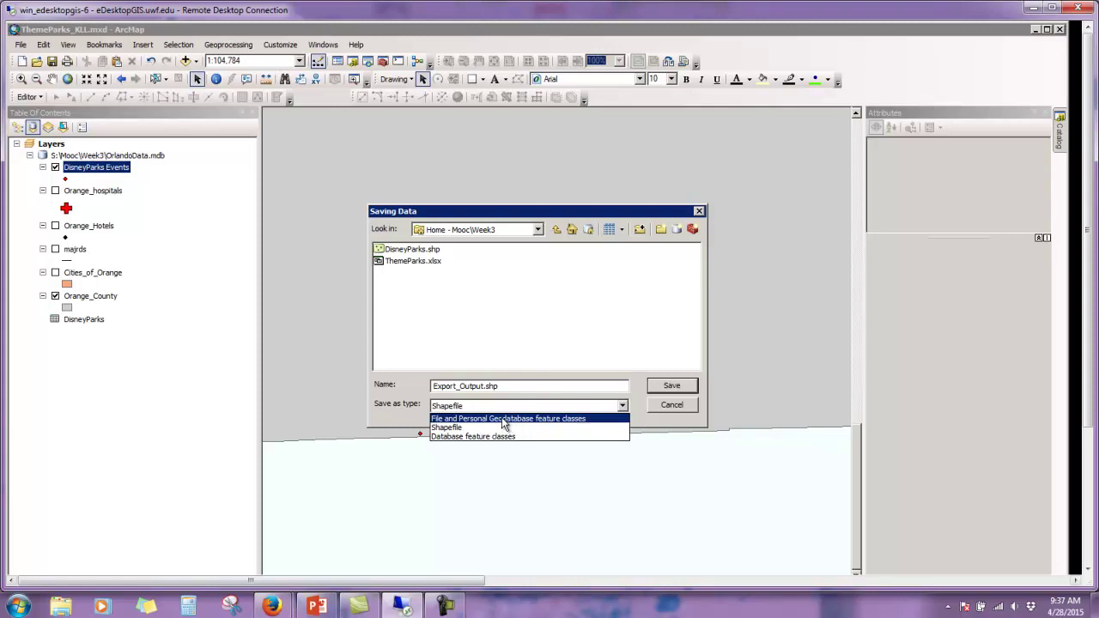
click(505, 419)
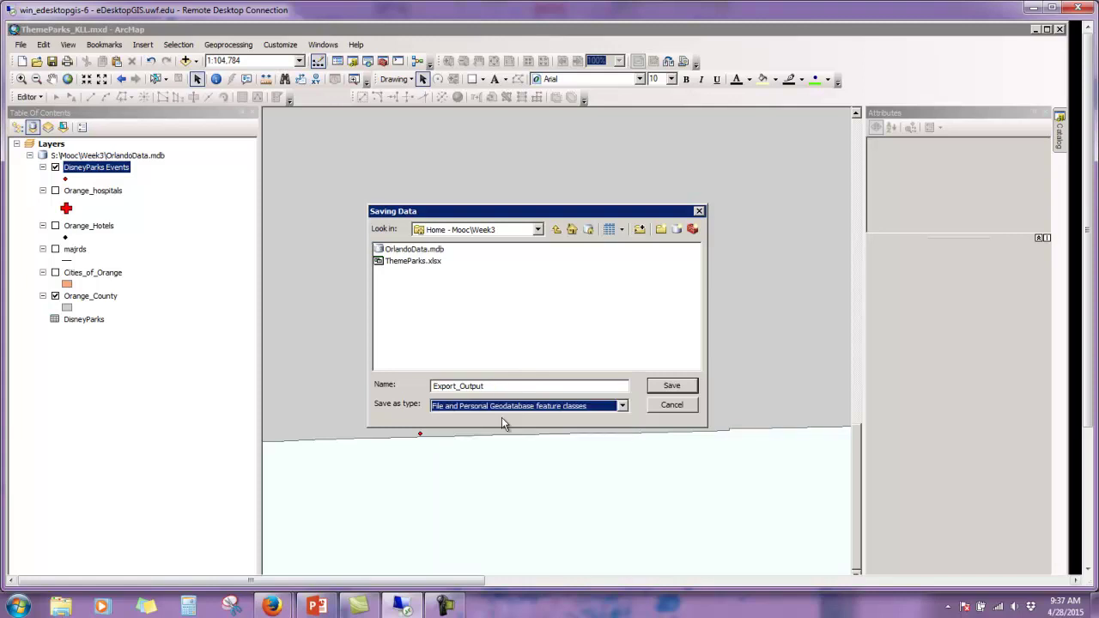
double_click(398, 250)
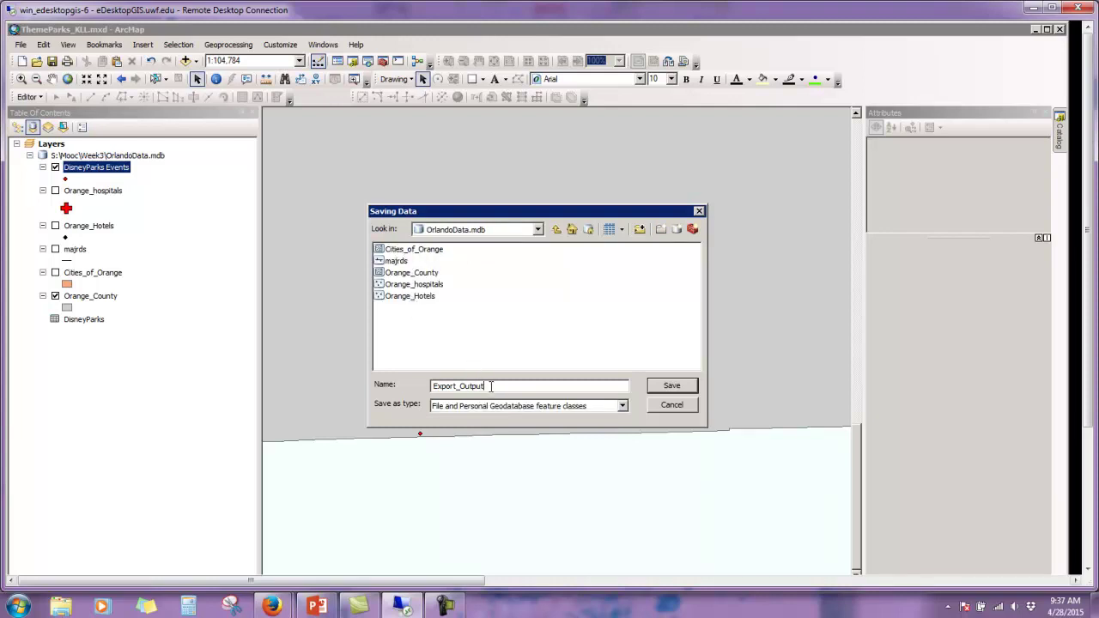
key(BackSpace)
key(BackSpace)
key(BackSpace)
key(BackSpace)
key(BackSpace)
key(BackSpace)
key(BackSpace)
key(BackSpace)
key(BackSpace)
key(BackSpace)
key(BackSpace)
key(BackSpace)
key(BackSpace)
text(Parks)
click(662, 383)
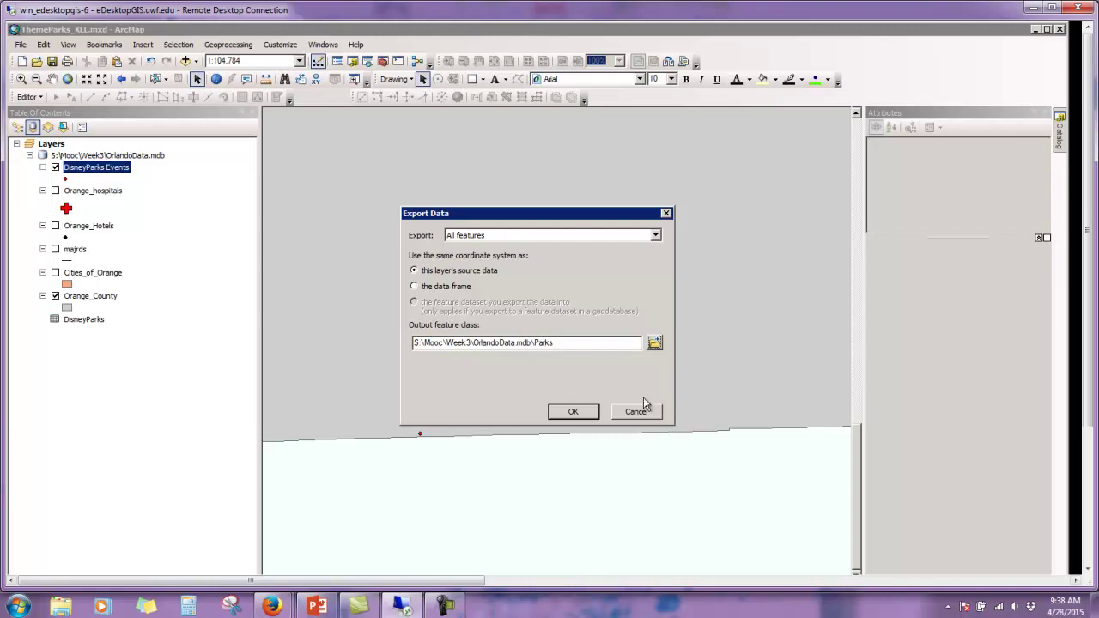
Run the export, add Parks as a map layer, and remove the DisneyParks Events layer
click(574, 412)
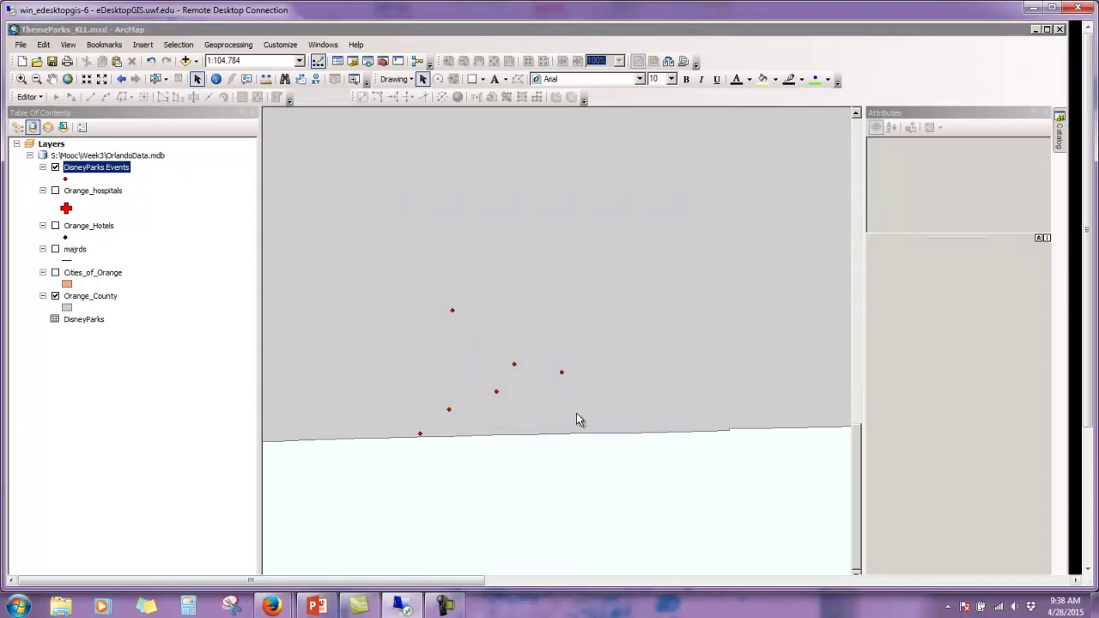
click(604, 365)
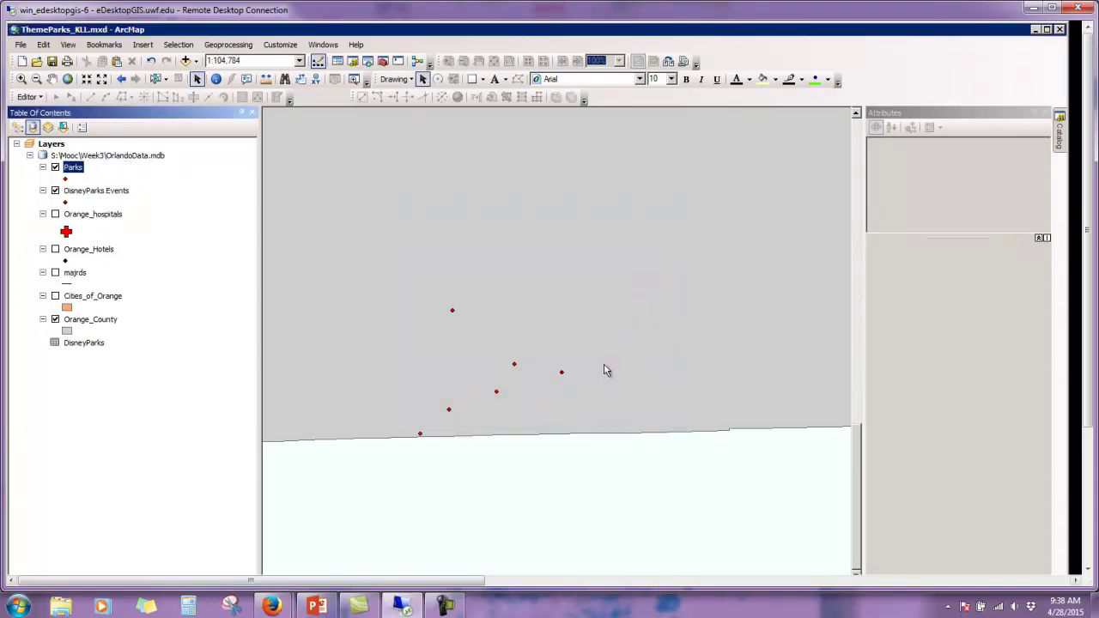
click(97, 192)
right_click(97, 197)
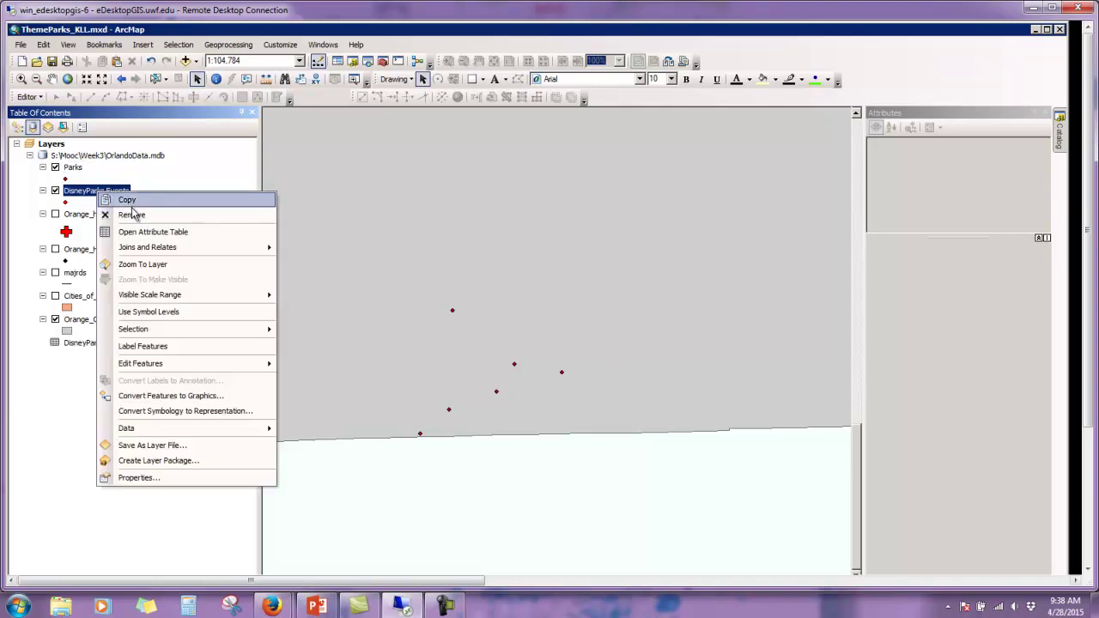
click(133, 214)
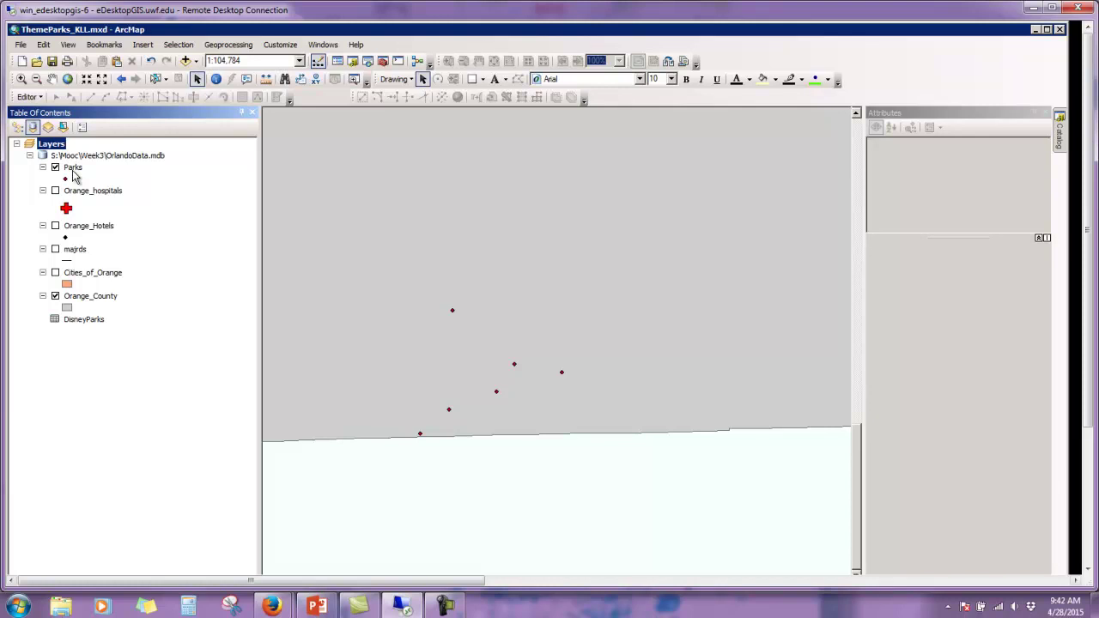
In the Parks layer properties, choose Unique values symbology with NAME as the value field
right_click(73, 175)
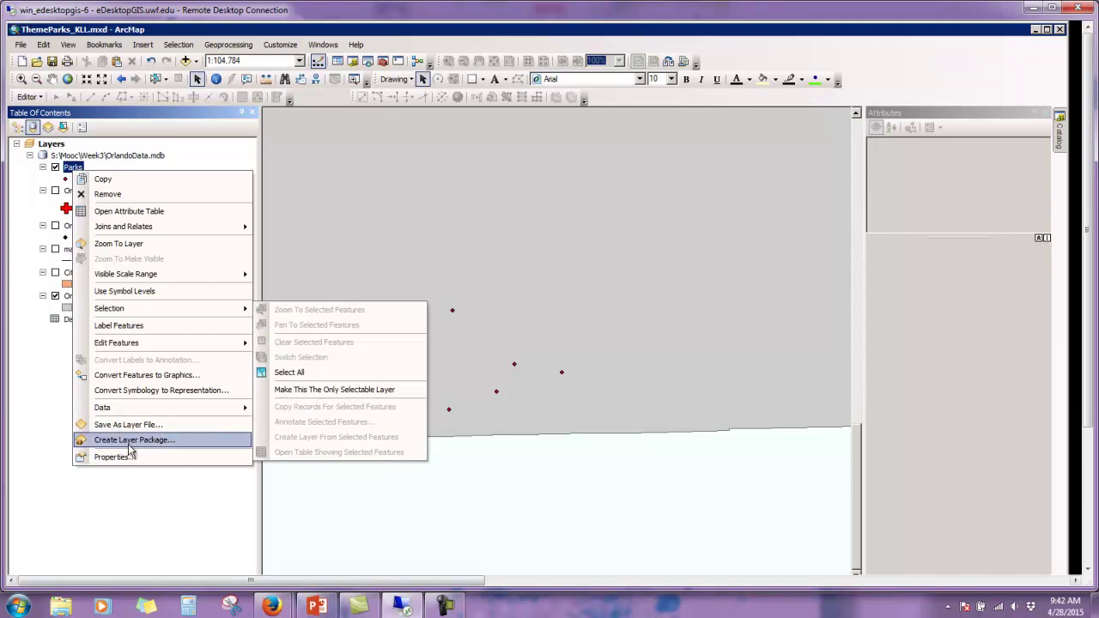
click(120, 457)
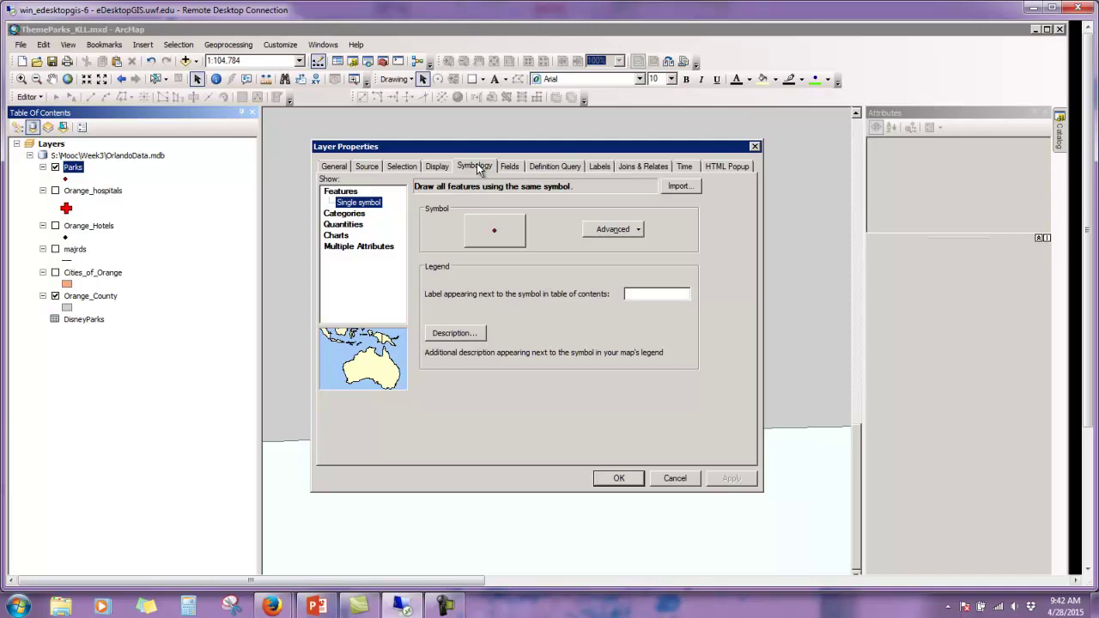
click(343, 213)
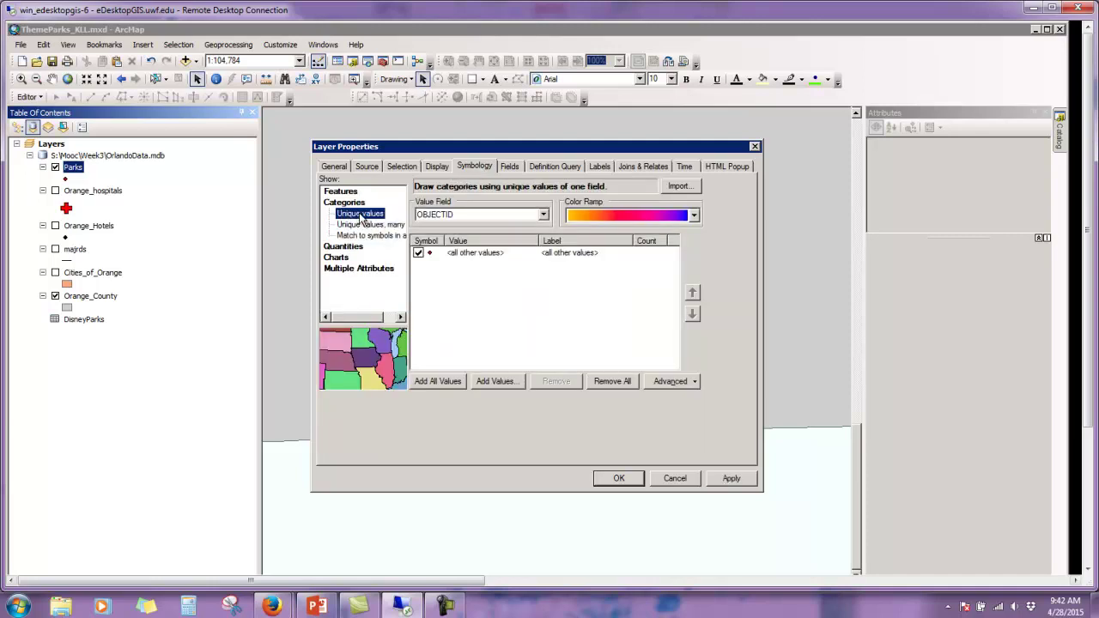
click(450, 216)
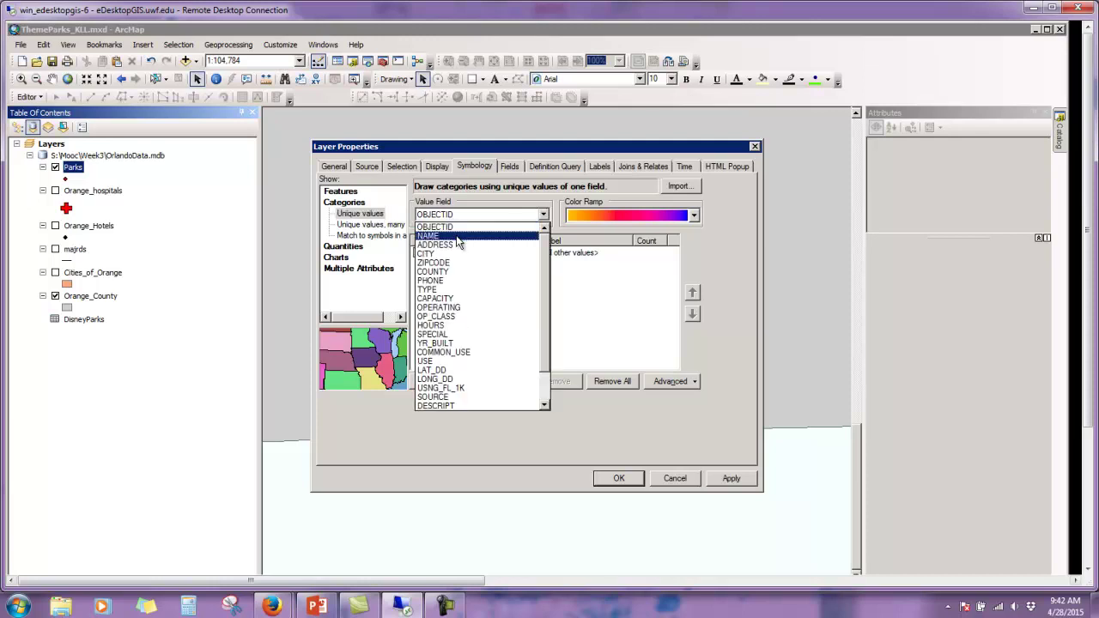
click(459, 237)
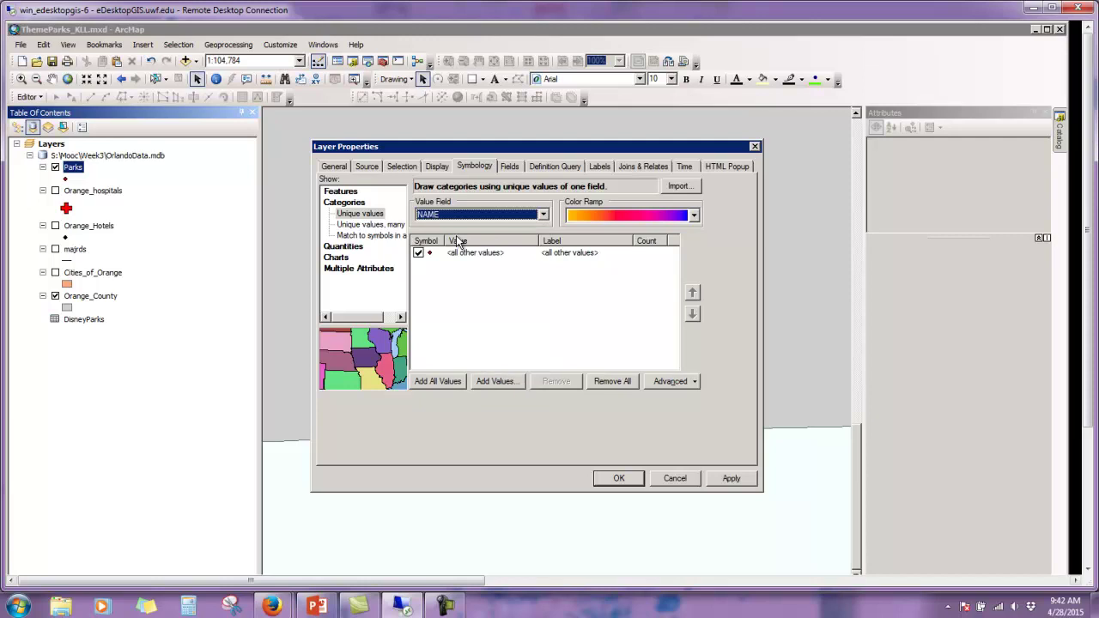
click(464, 214)
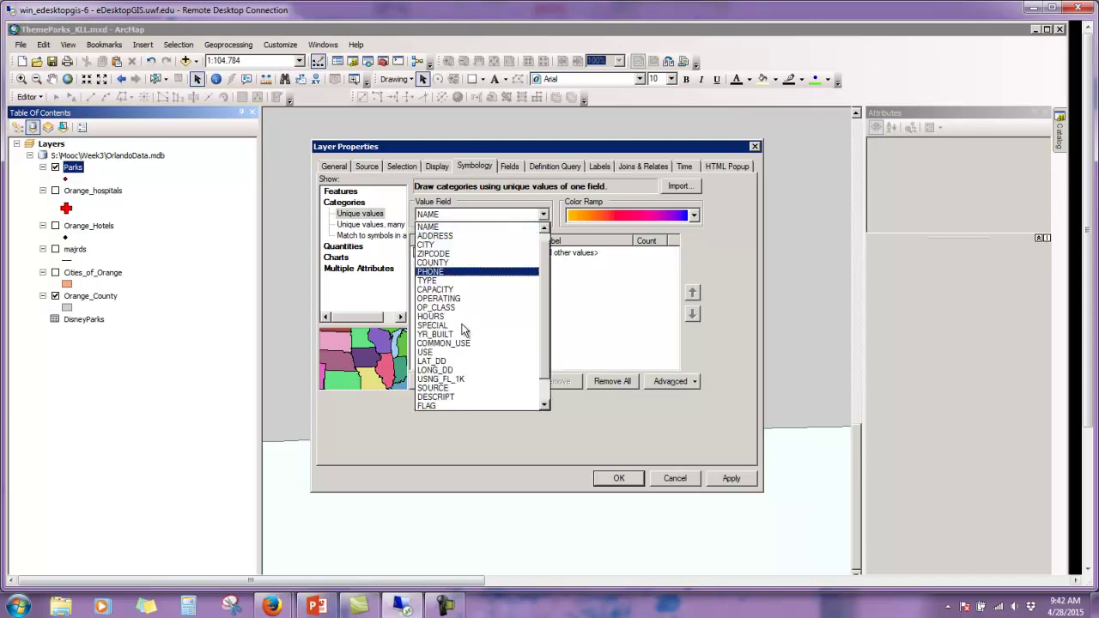
drag(547, 274, 547, 327)
scroll(481, 317, up, 2)
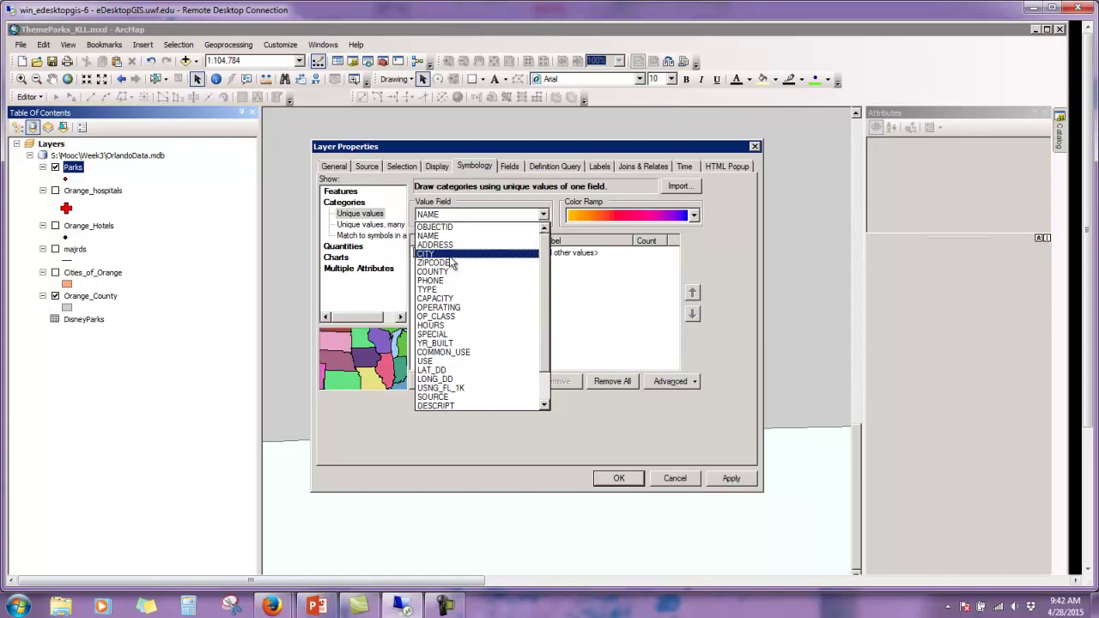
click(436, 237)
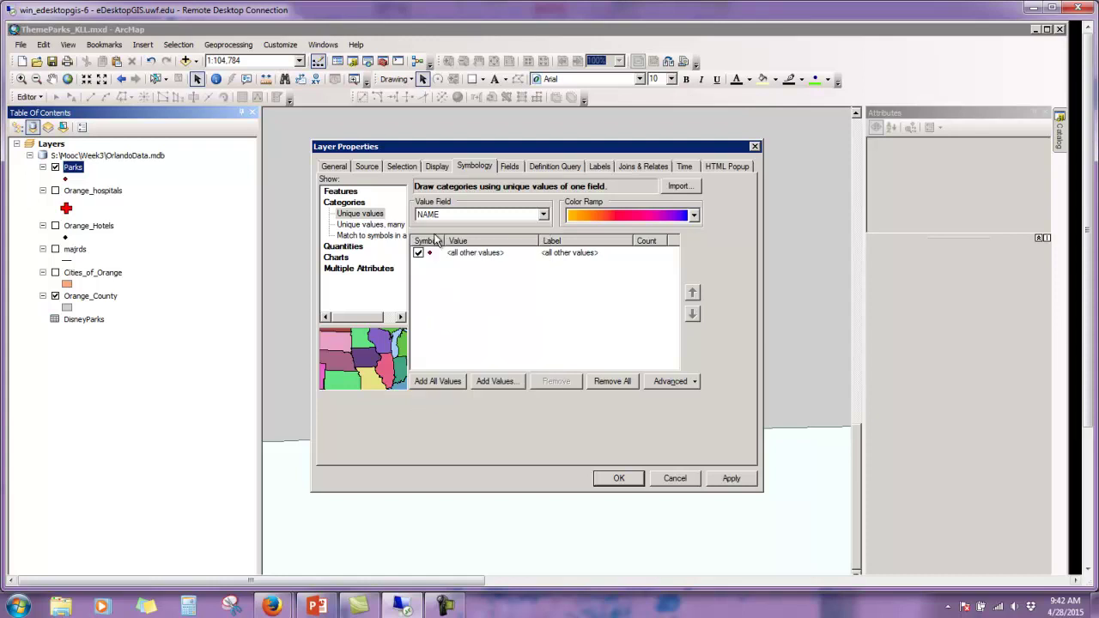
Add all six park names, uncheck <all other values>, and retitle the heading 'Orlando Area Theme Pa'
click(446, 380)
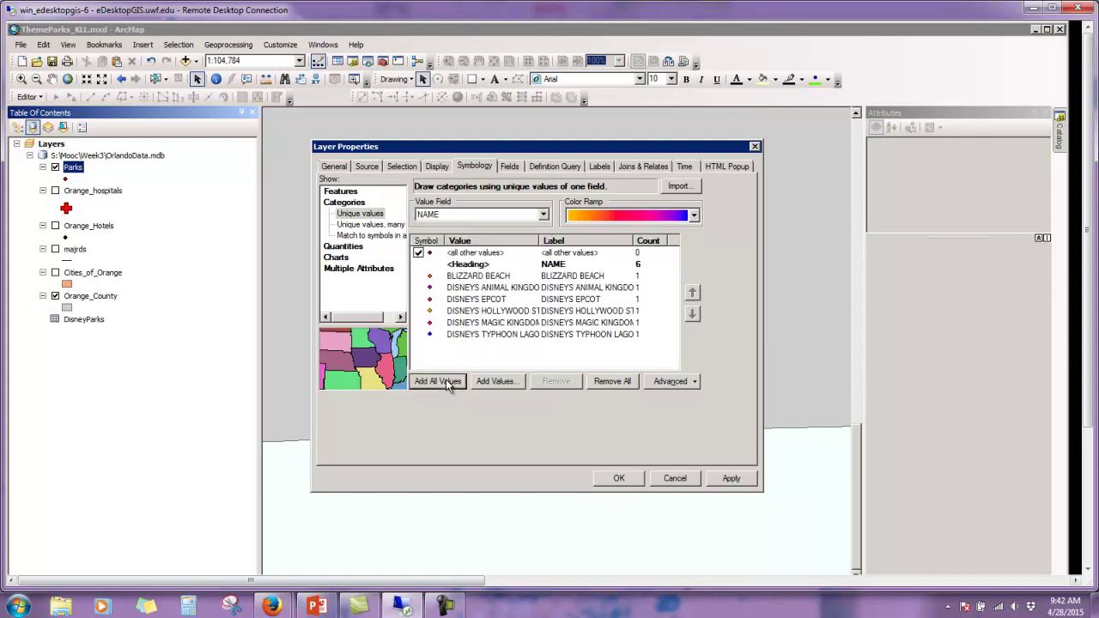
click(419, 254)
click(564, 264)
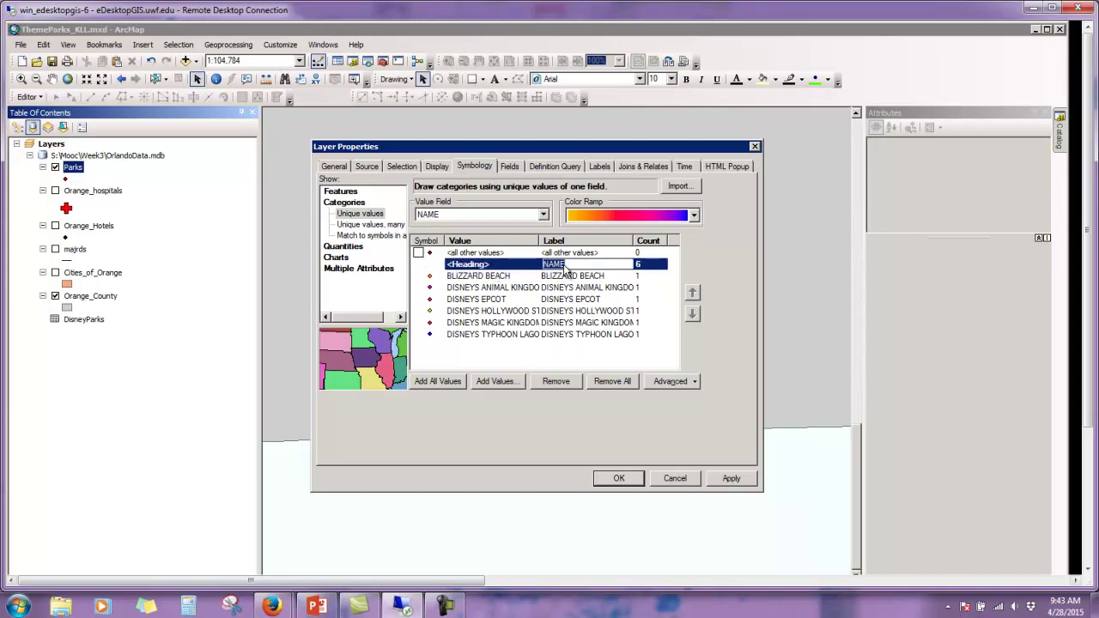
text(Orlando Area Theme Pa)
click(476, 268)
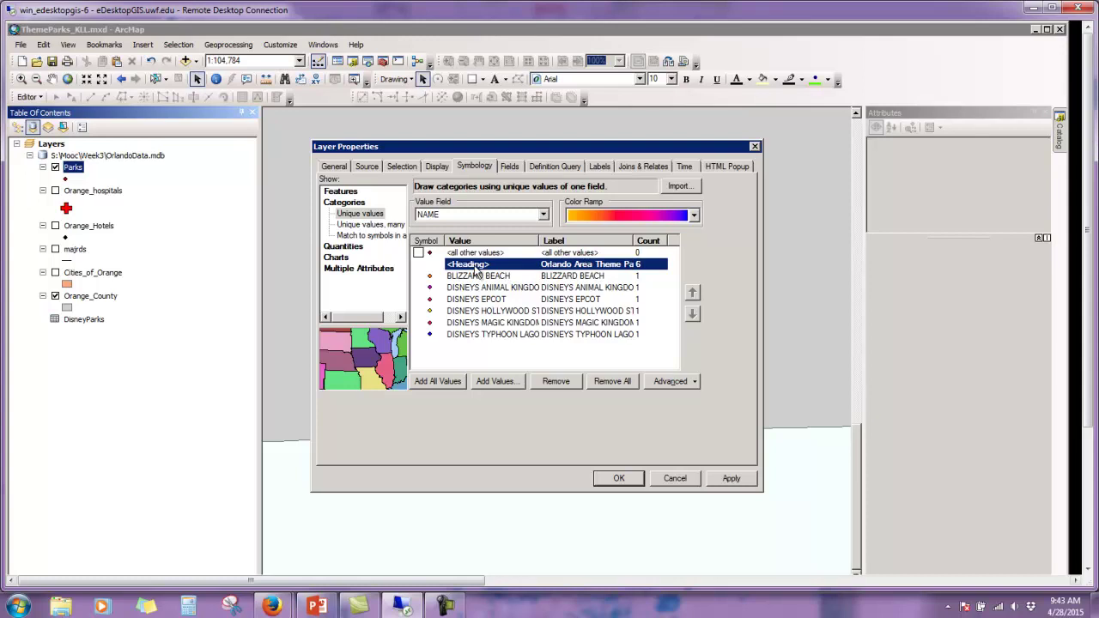
Change all selected park category symbols to a green Asterisk 2 marker at size 25
right_click(476, 271)
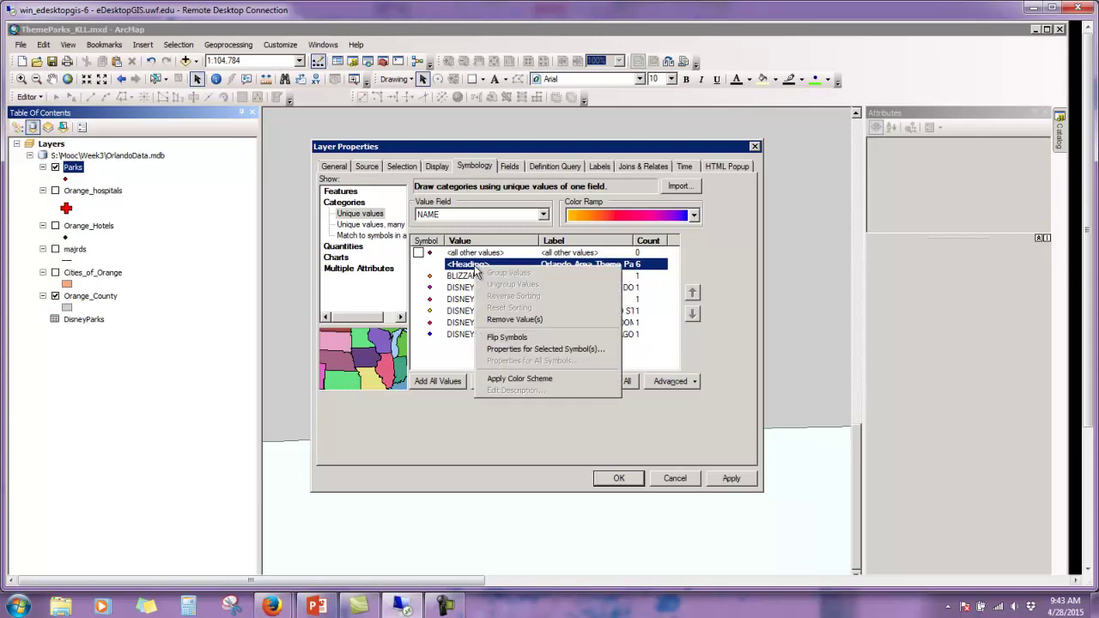
click(513, 352)
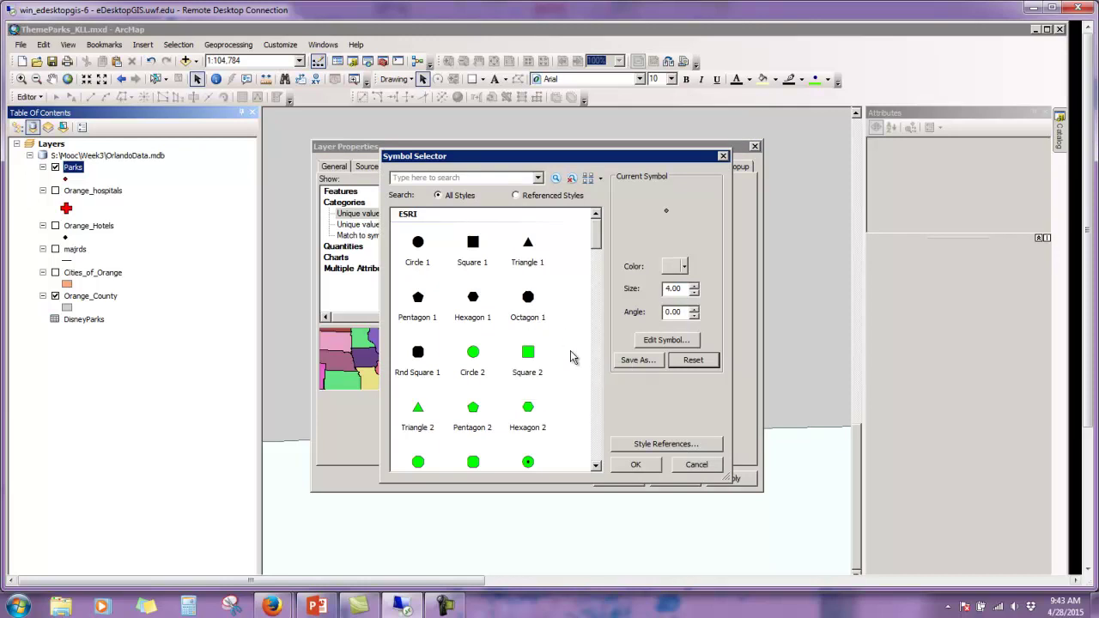
drag(599, 230, 596, 320)
click(527, 360)
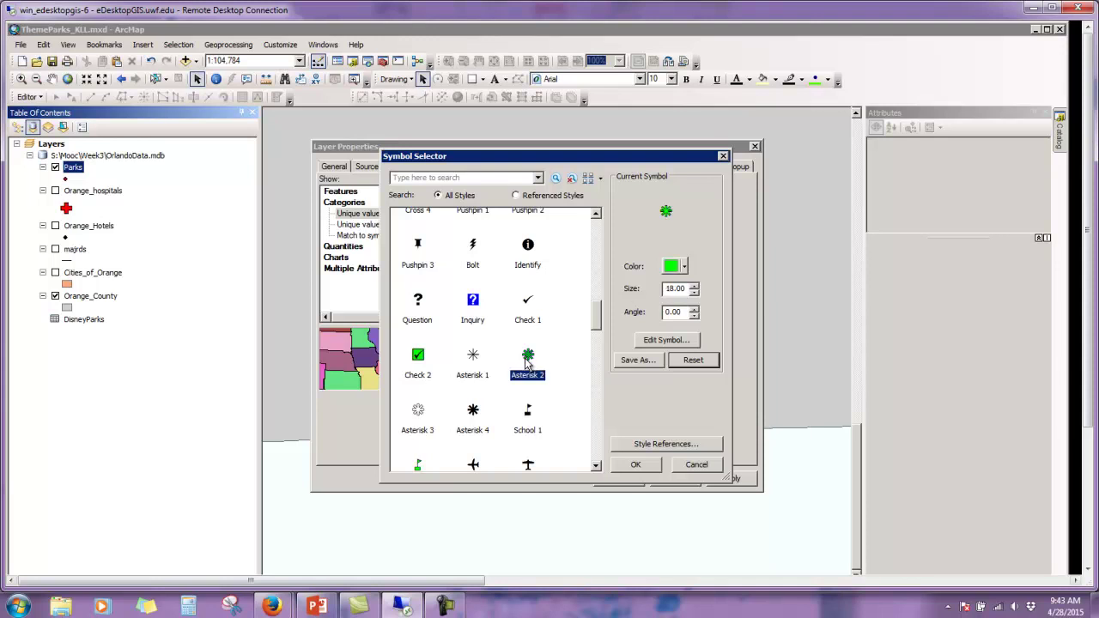
click(694, 285)
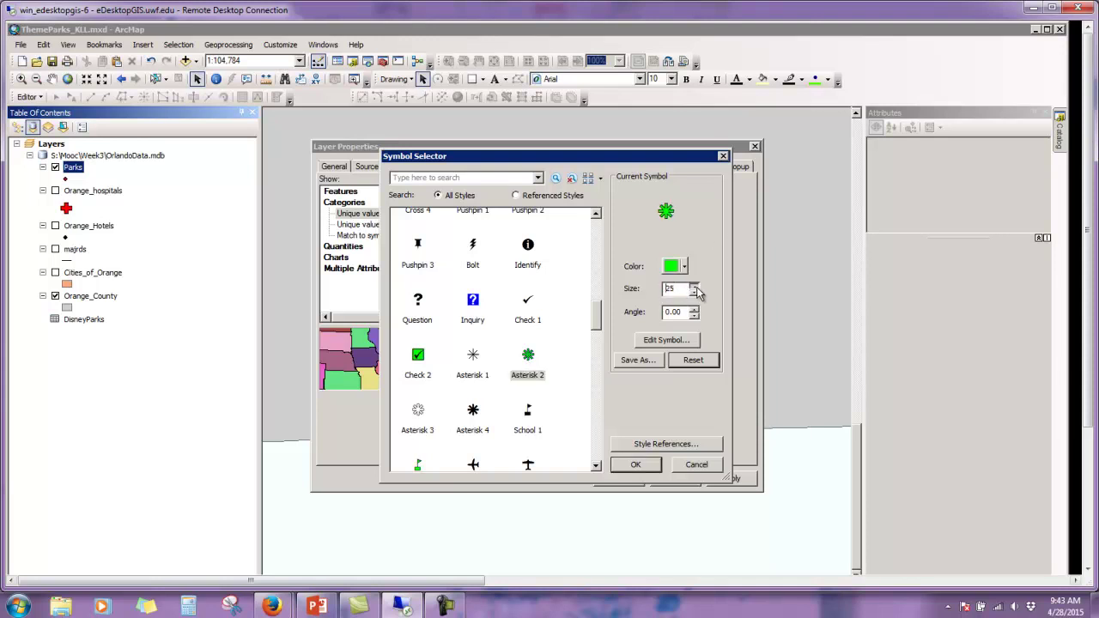
click(633, 465)
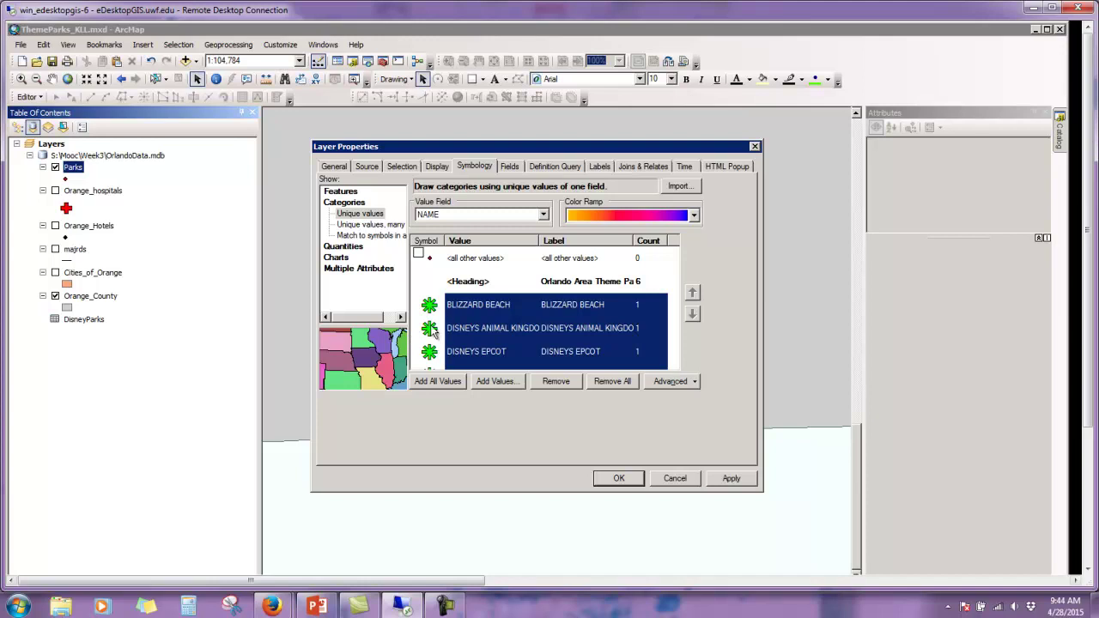
Recolour the park categories with a multicolour ramp, then an orange-to-magenta ramp
click(695, 217)
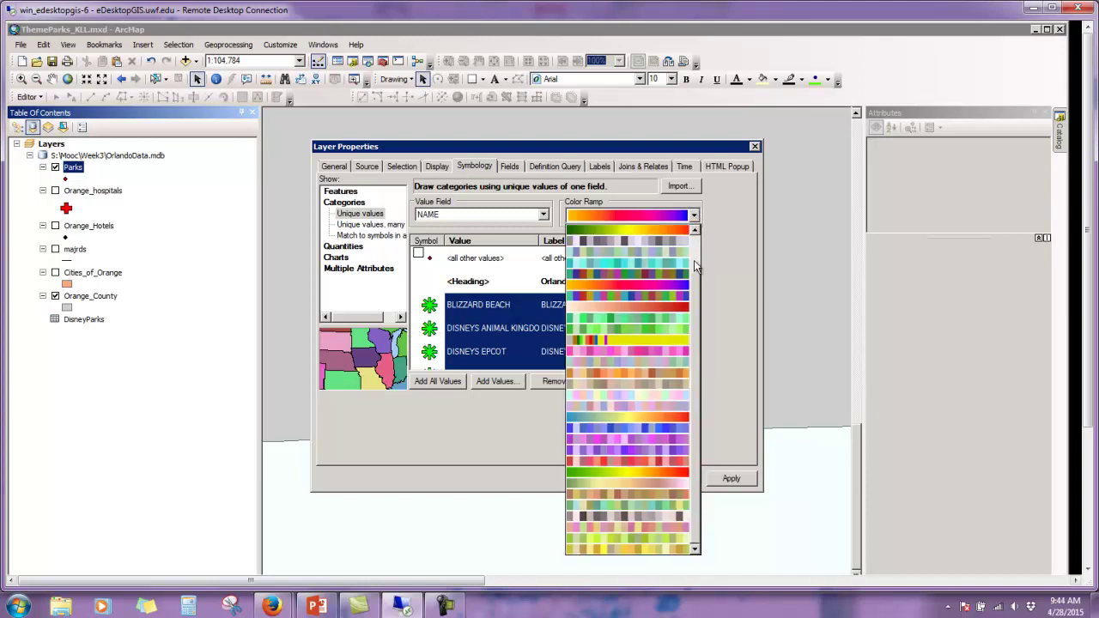
scroll(699, 244, up, 1)
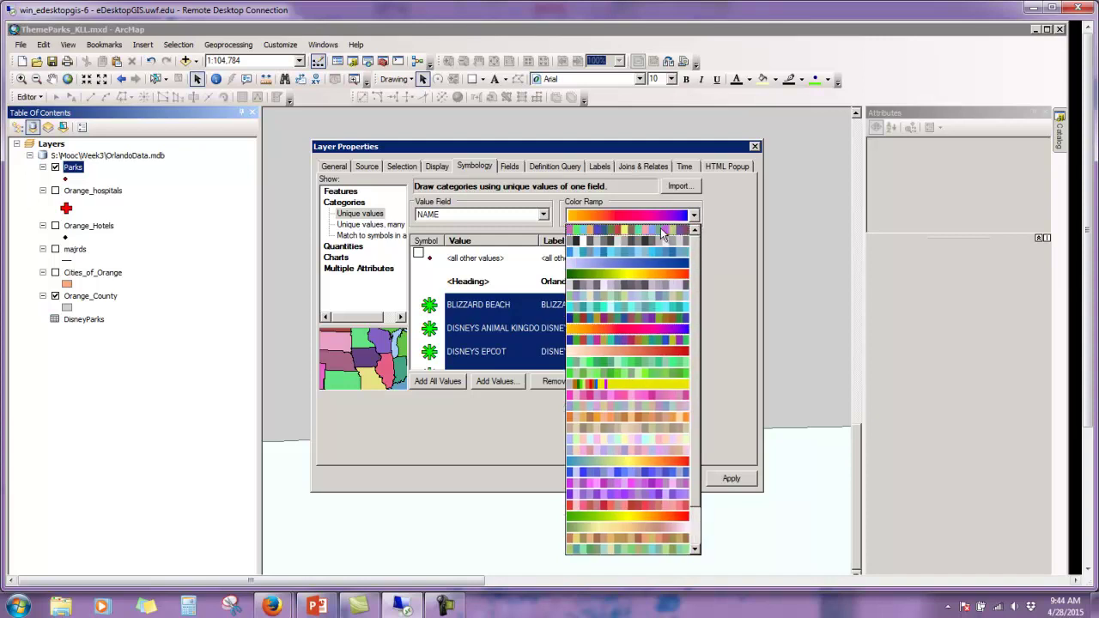
click(660, 228)
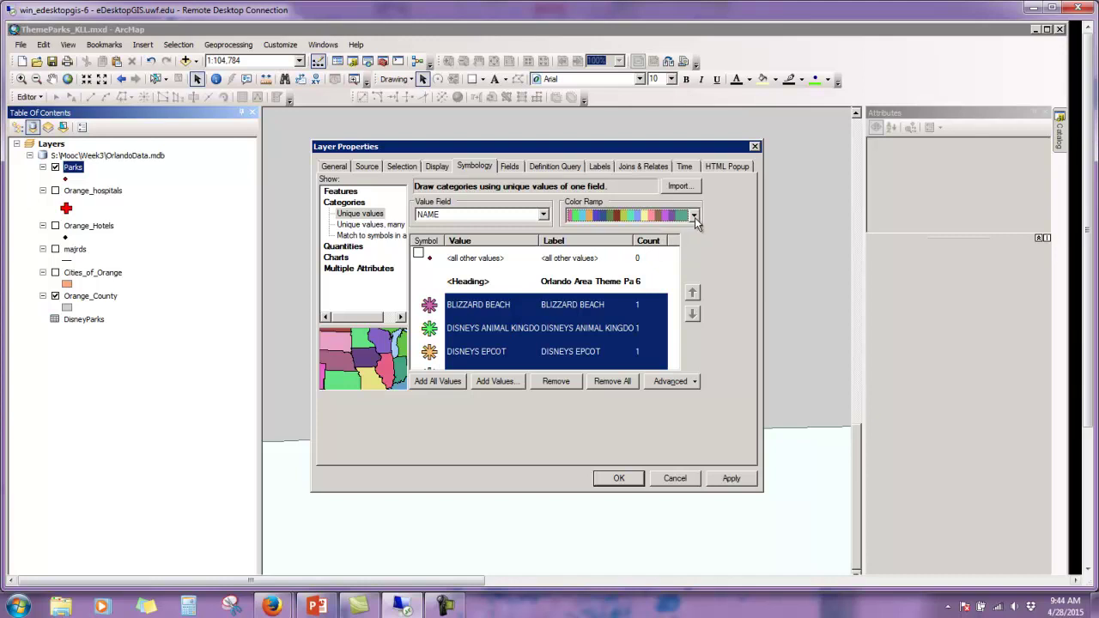
click(694, 216)
scroll(698, 325, down, 2)
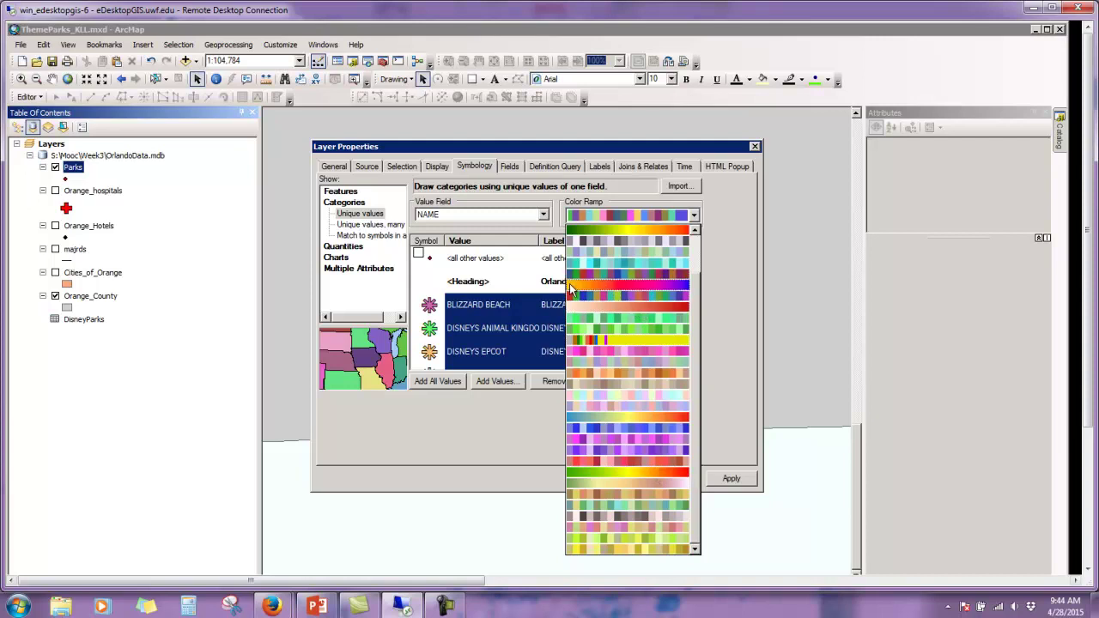
click(672, 288)
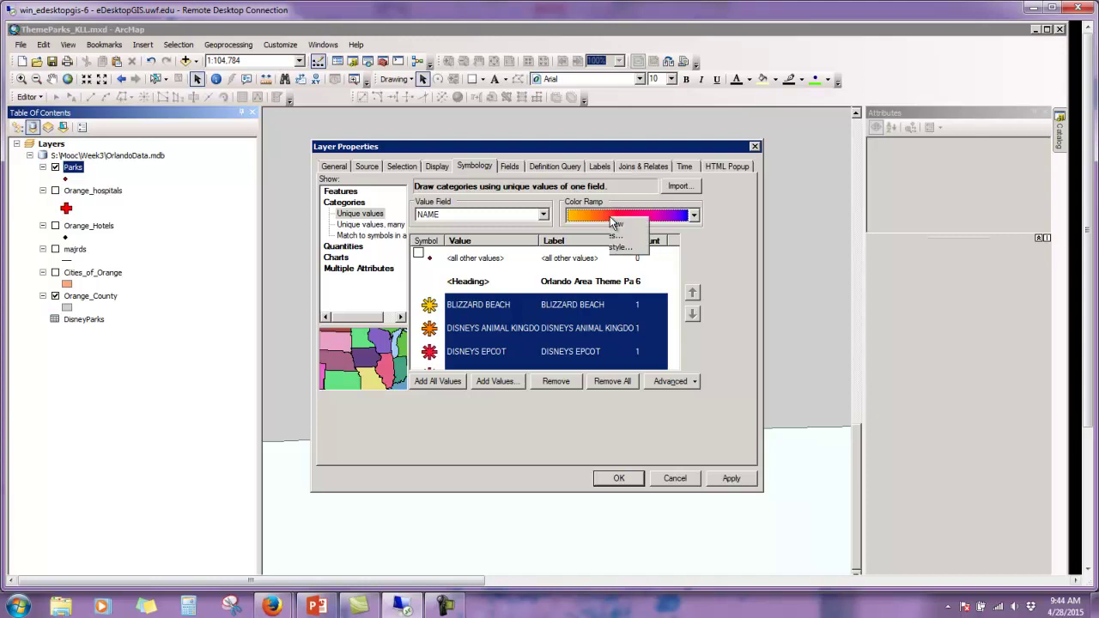
List colour ramps by name and try the Cyans and Green Blues ramps on the parks
right_click(613, 222)
click(616, 225)
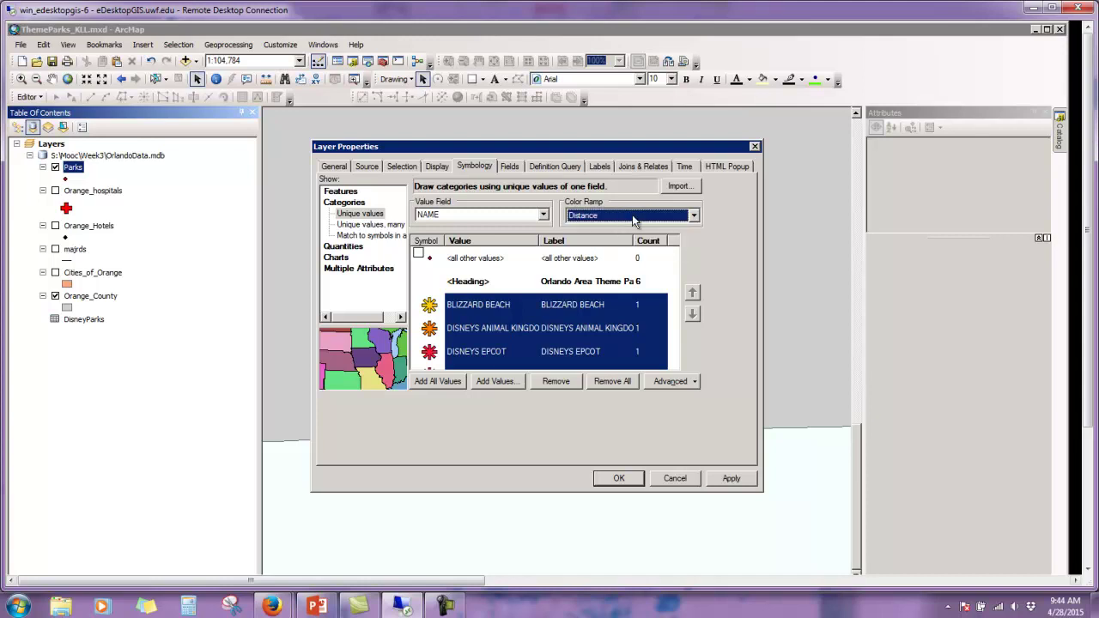
click(633, 215)
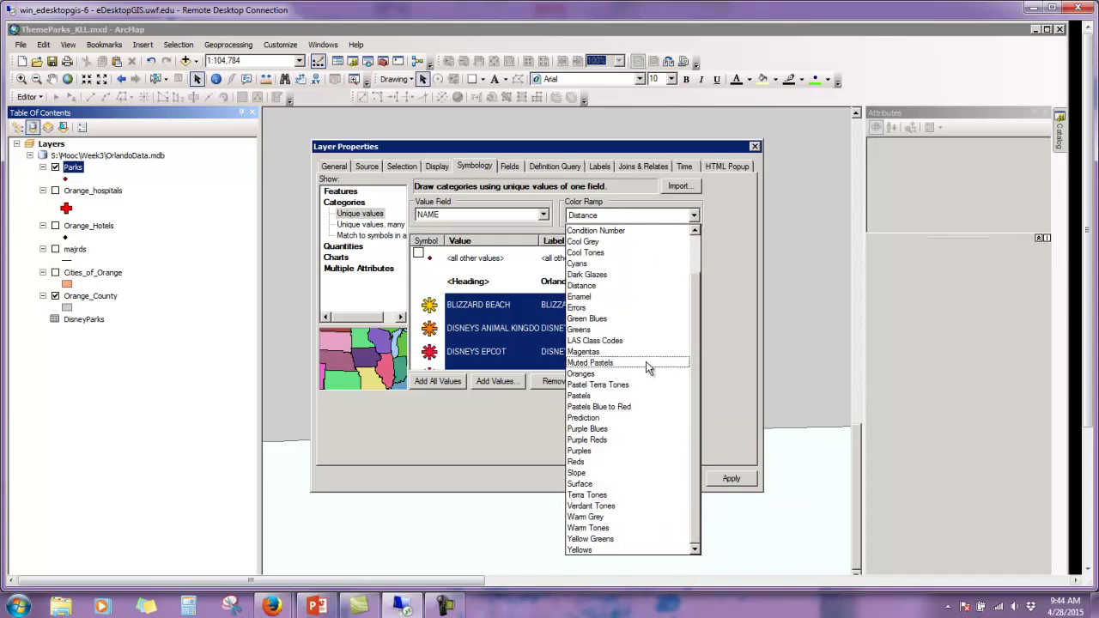
click(575, 264)
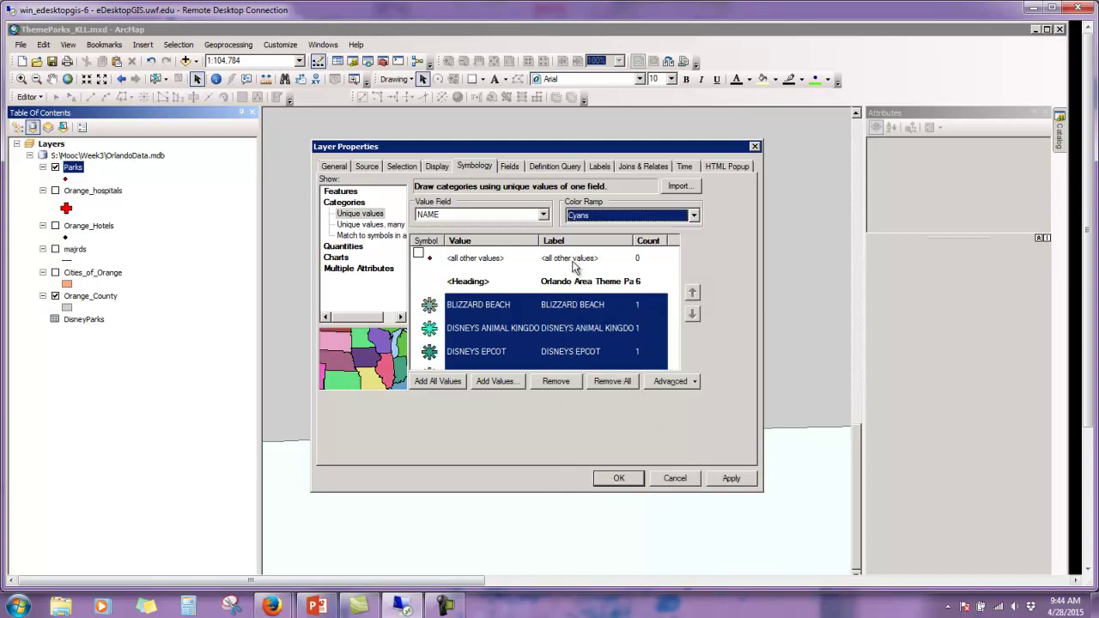
click(616, 215)
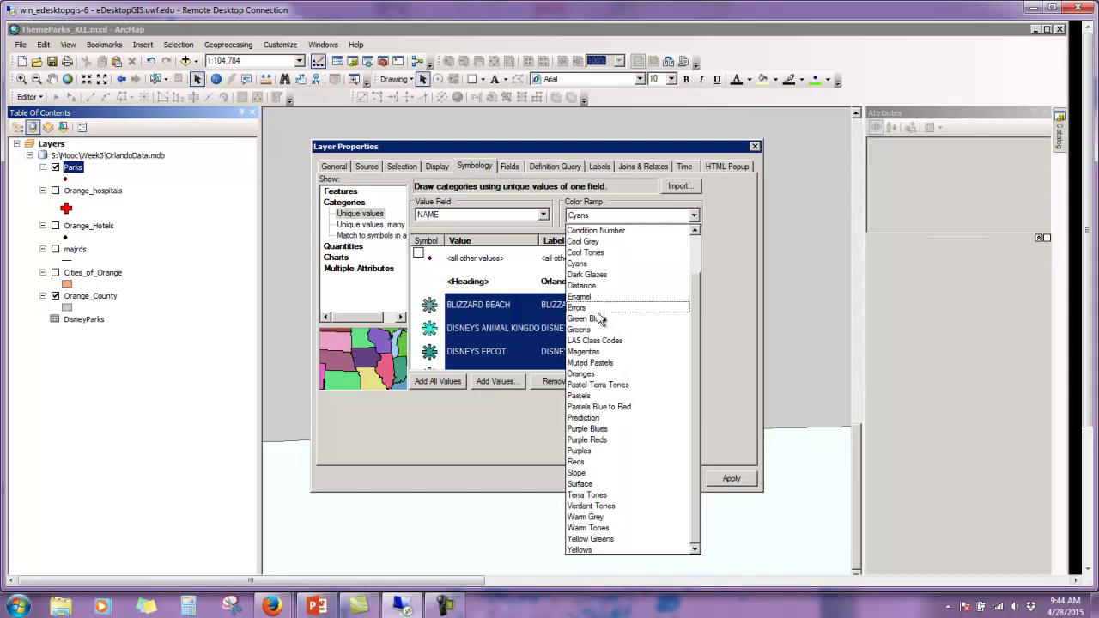
click(599, 319)
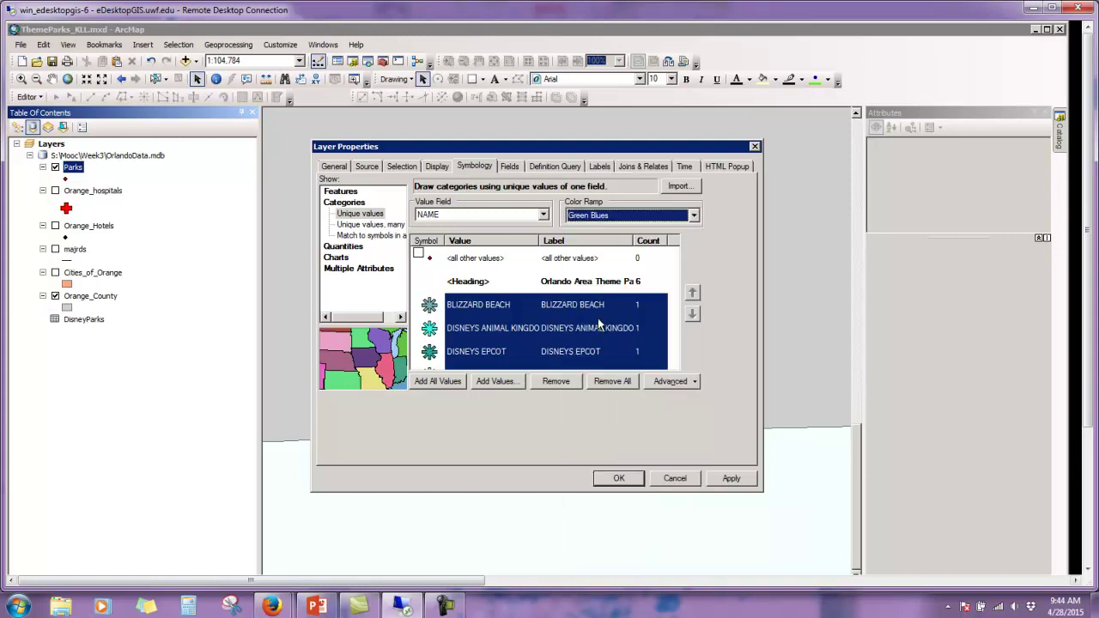
Return ramps to swatch view, choose the orange-to-magenta ramp, and apply the park symbology
right_click(616, 218)
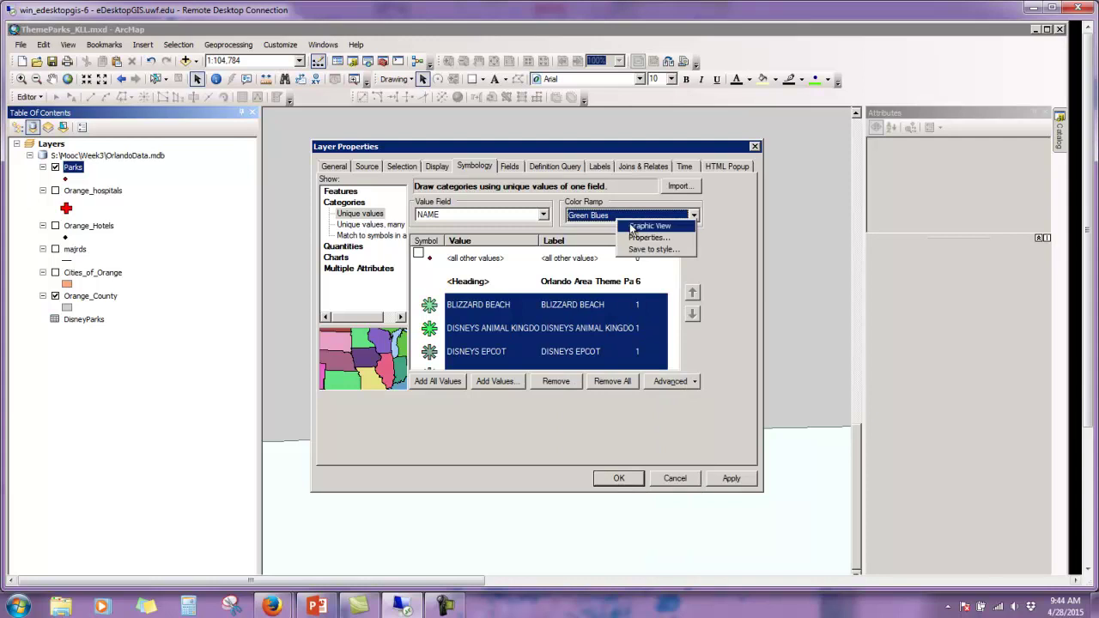
click(632, 227)
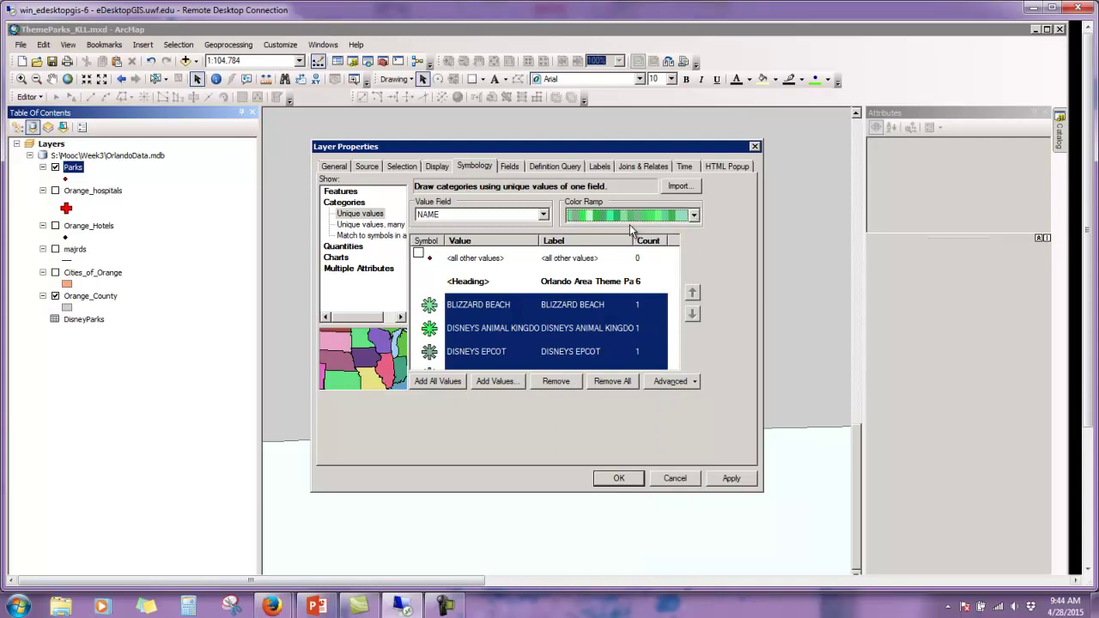
click(695, 216)
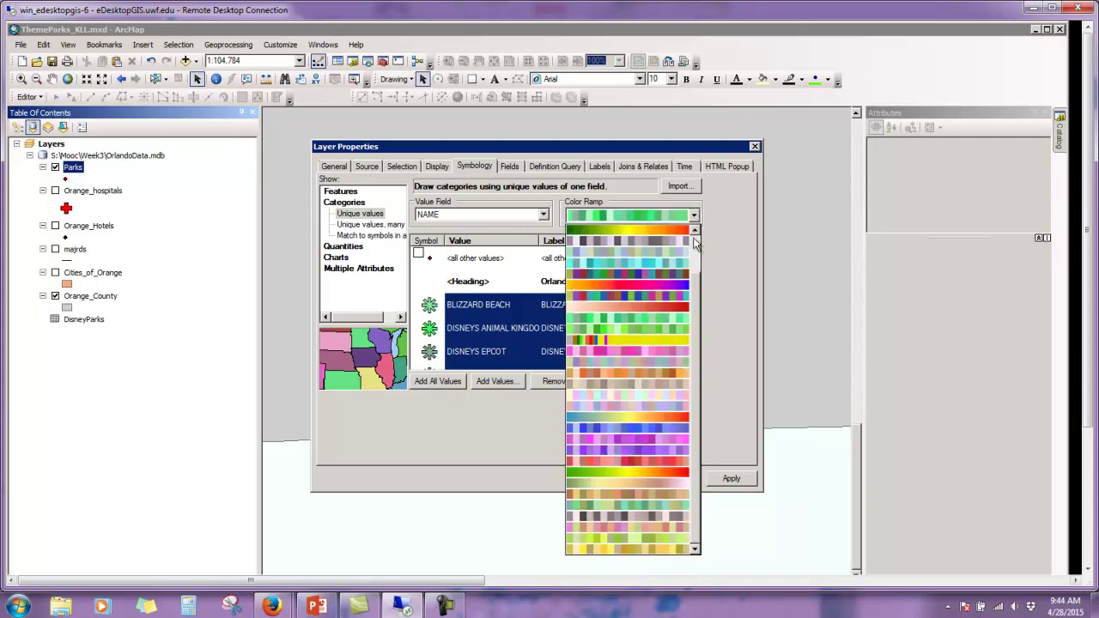
click(631, 414)
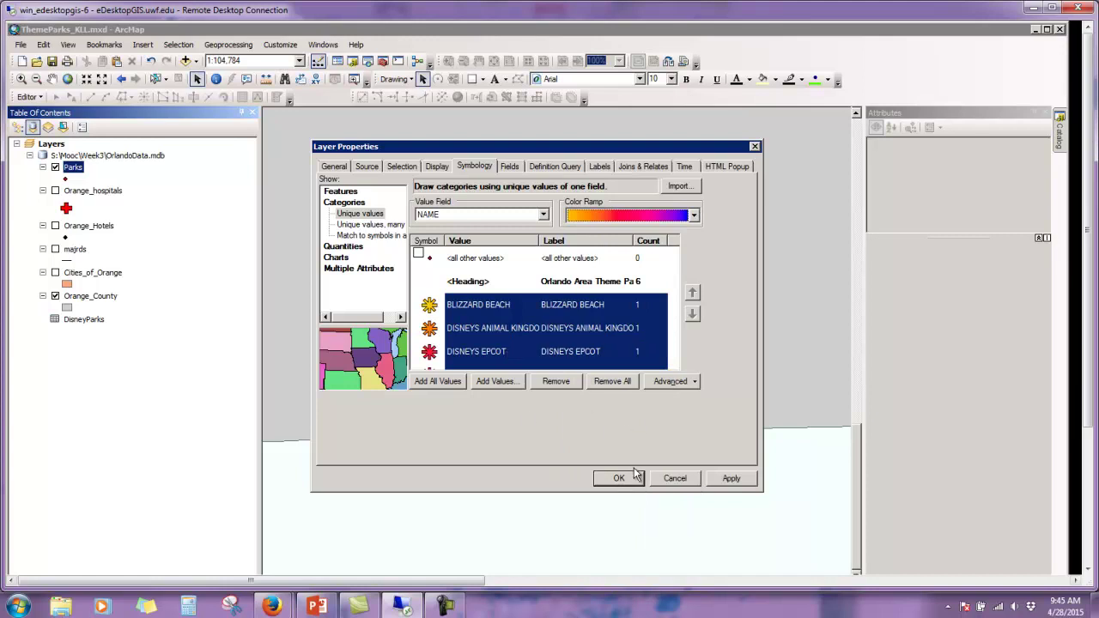
click(731, 478)
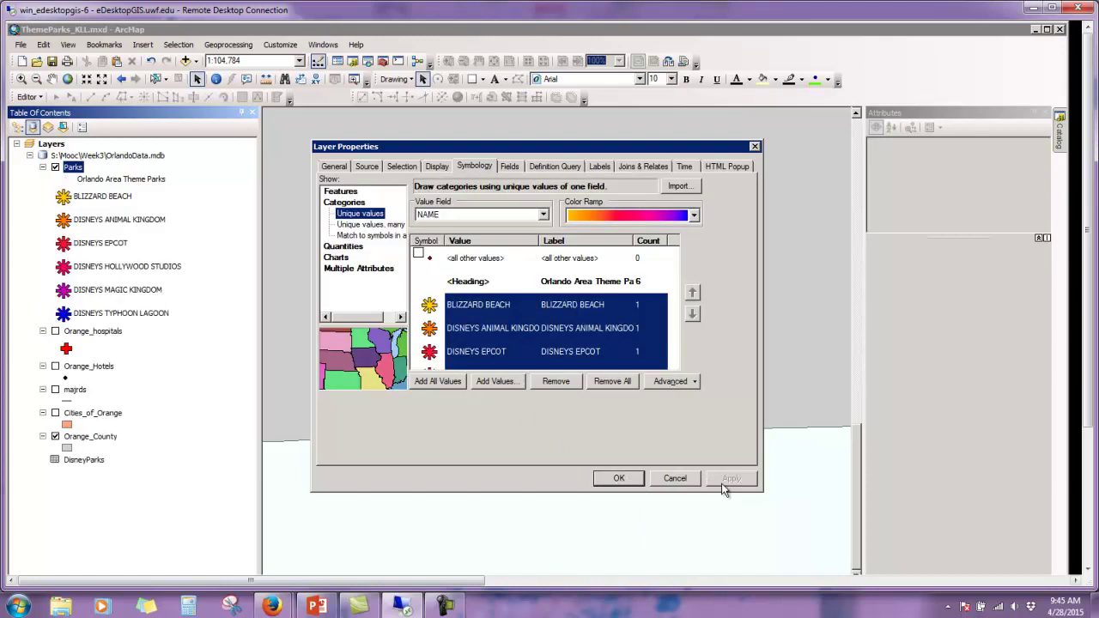
Close the layer settings and list the table of contents by drawing order, Parks on top
click(620, 478)
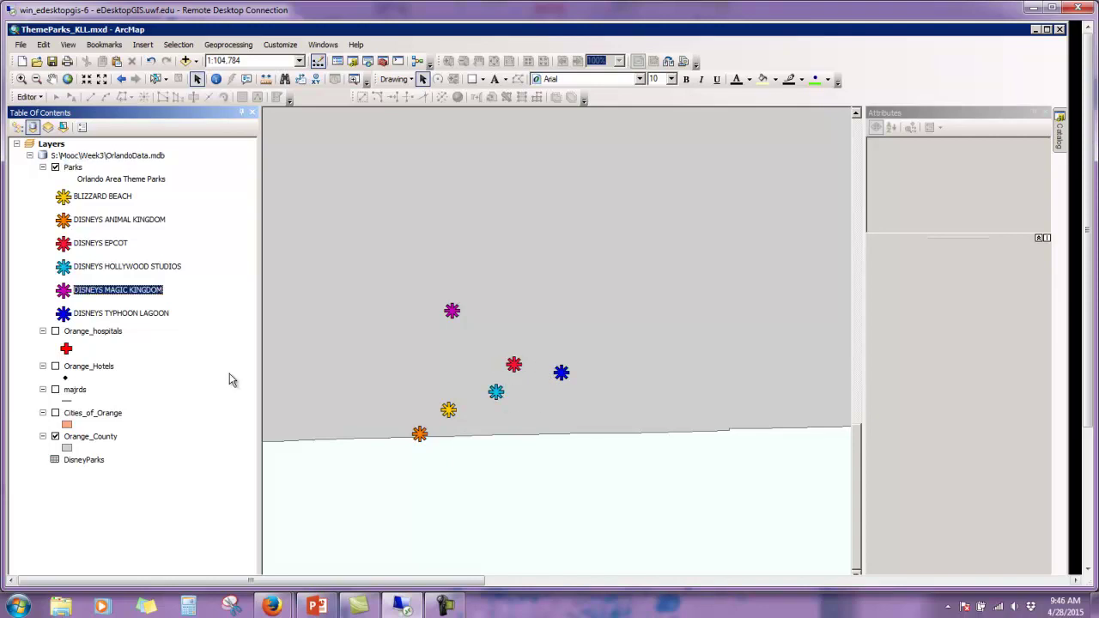
click(72, 169)
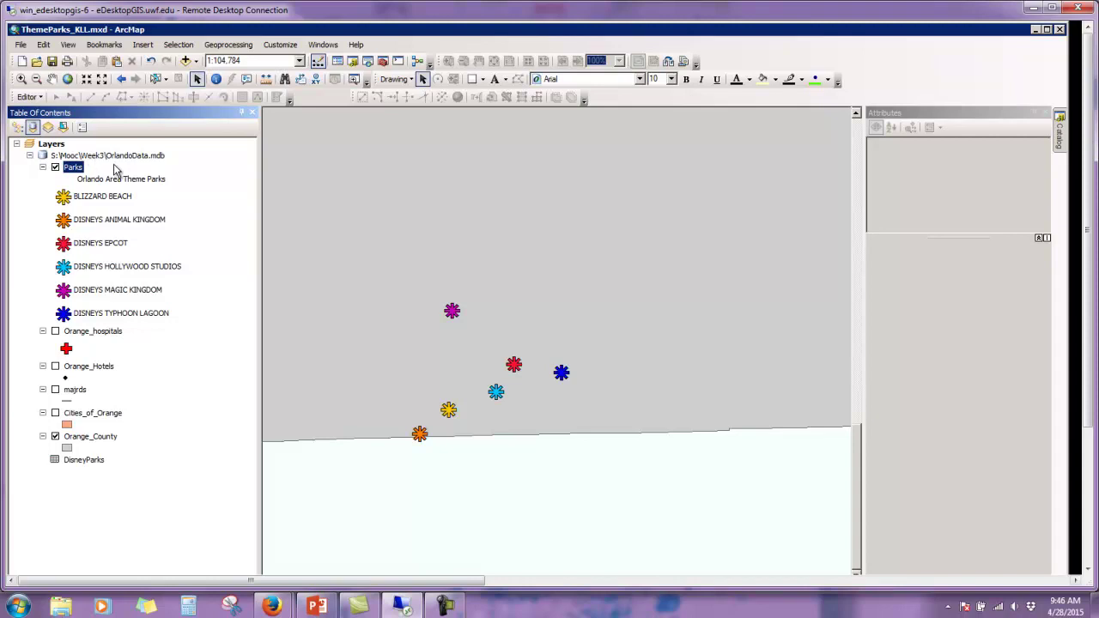
click(49, 128)
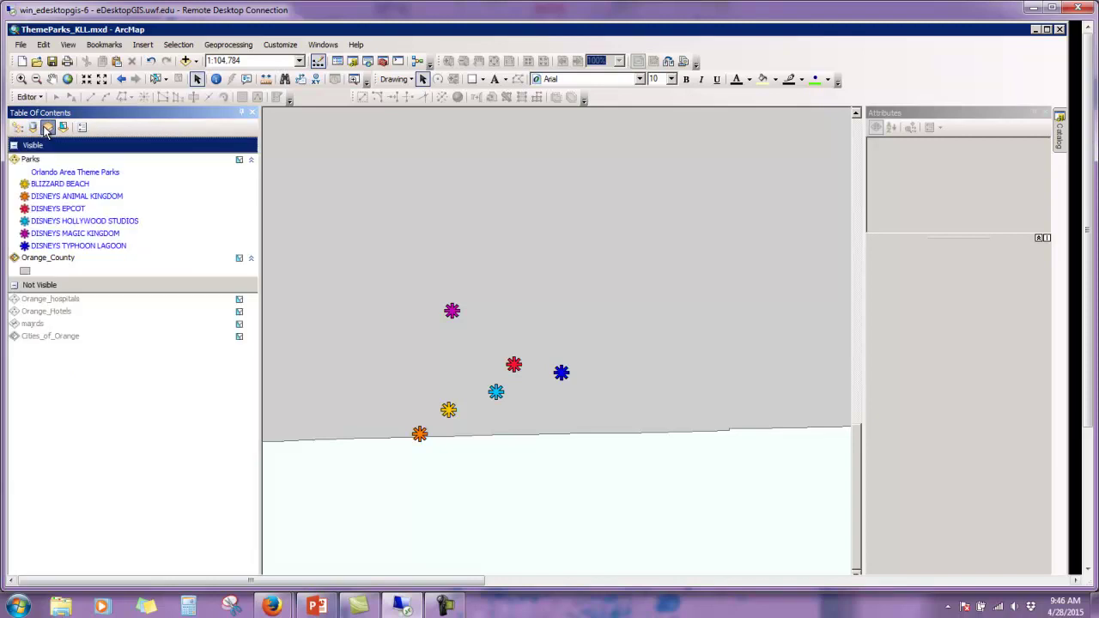
click(32, 128)
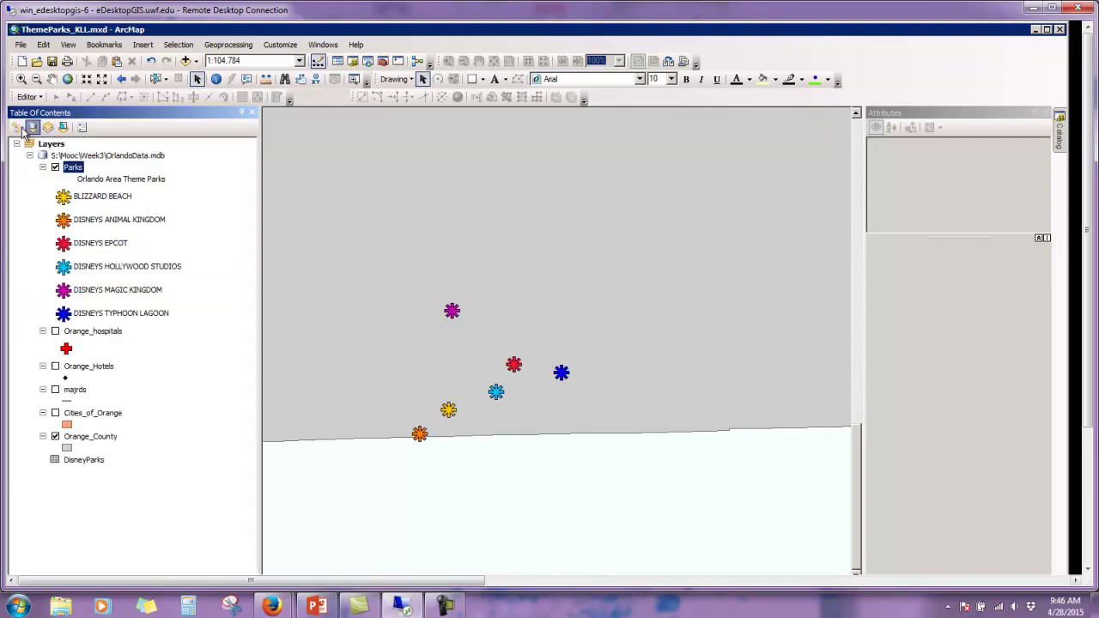
click(17, 129)
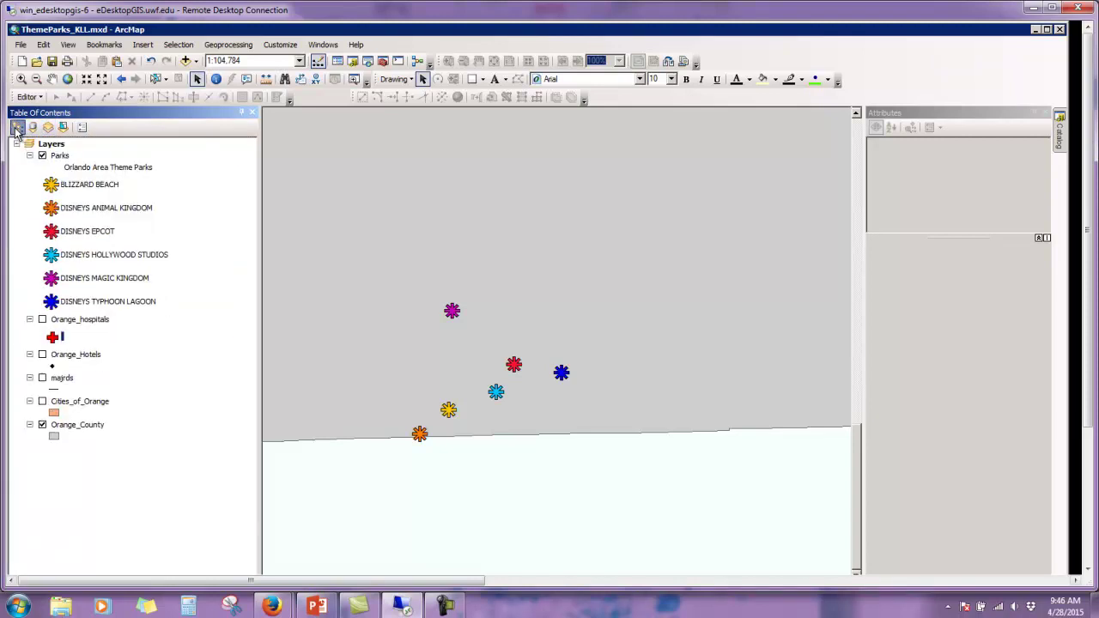
In the Parks layer properties, turn on NAME labels for the park features
right_click(61, 157)
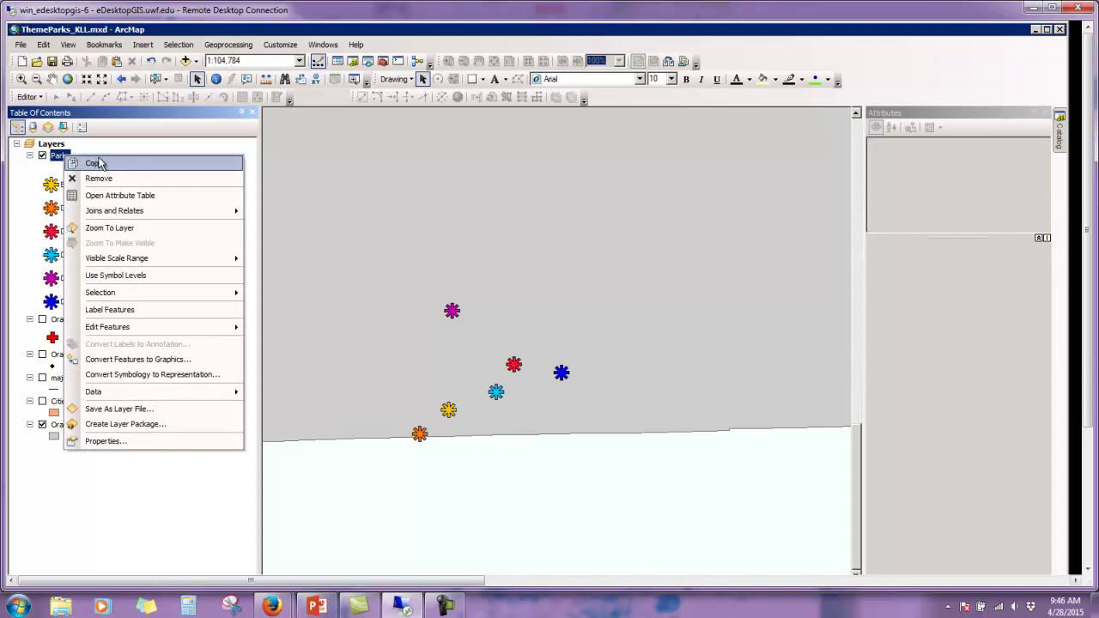
click(105, 441)
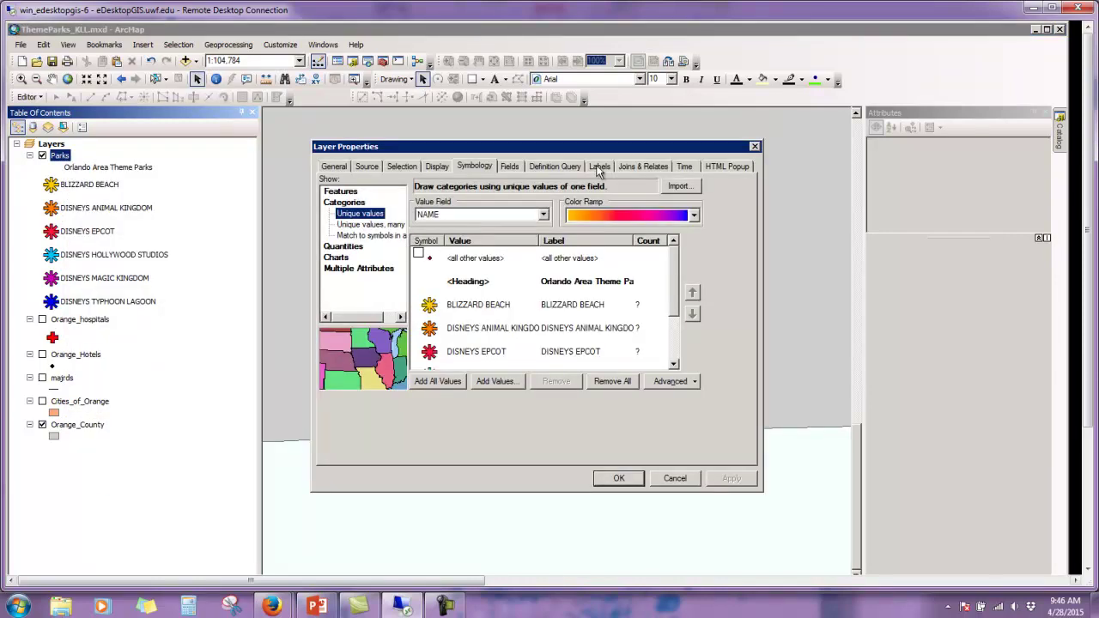
click(599, 167)
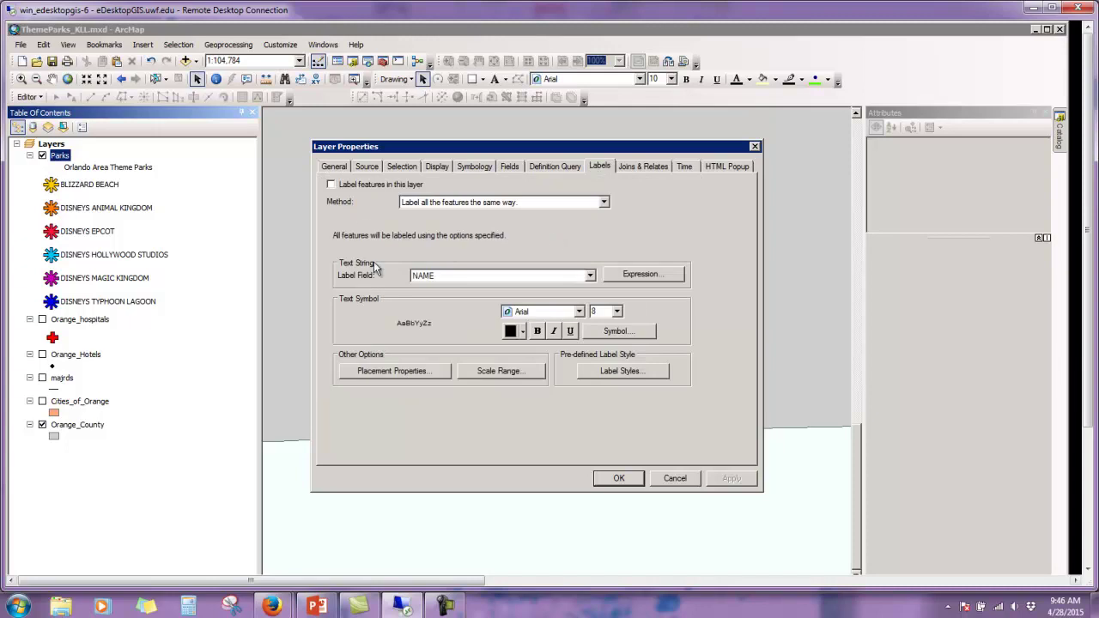
click(332, 185)
Apply the Country 1 text symbol to the park labels and change its font to Century Gothic
click(633, 335)
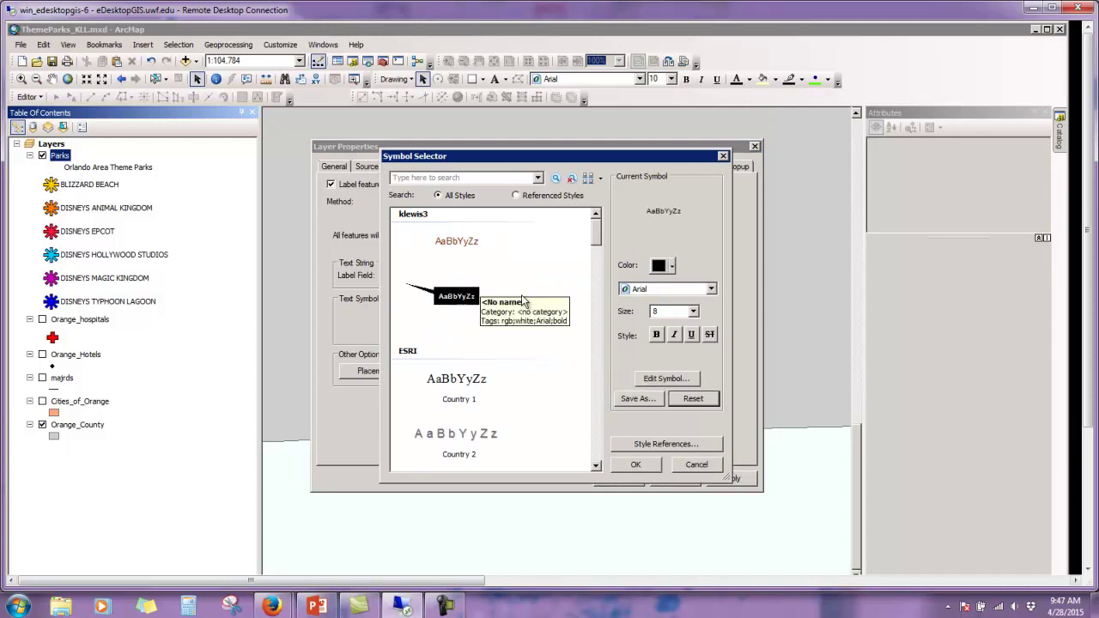
mouse_move(599, 234)
mouse_down()
mouse_move(599, 464)
mouse_move(601, 247)
mouse_up()
click(475, 263)
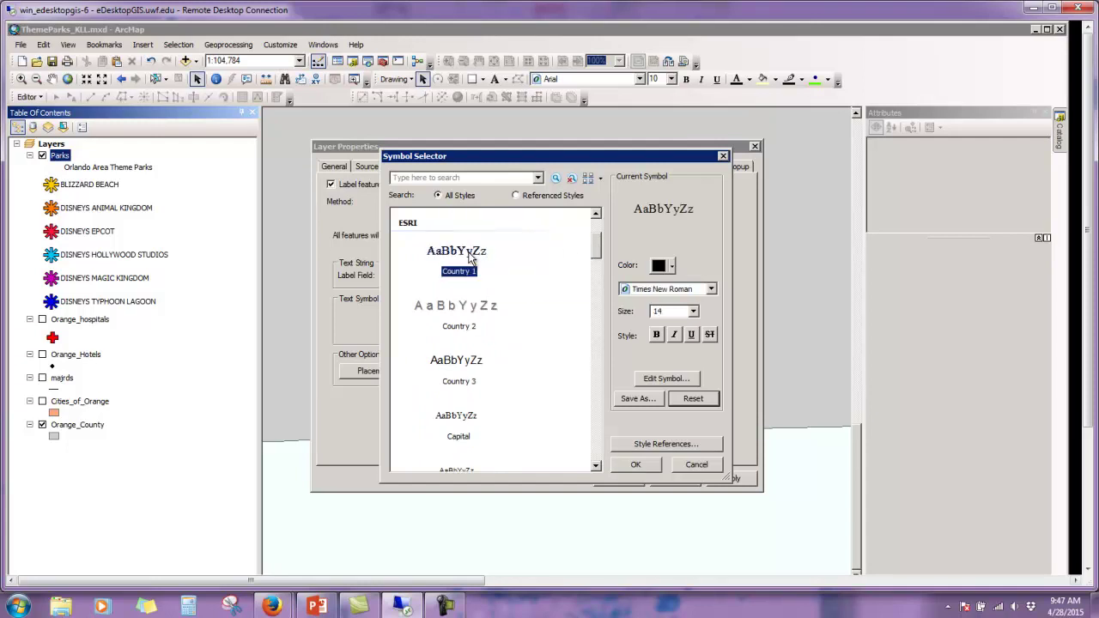
click(662, 291)
click(712, 289)
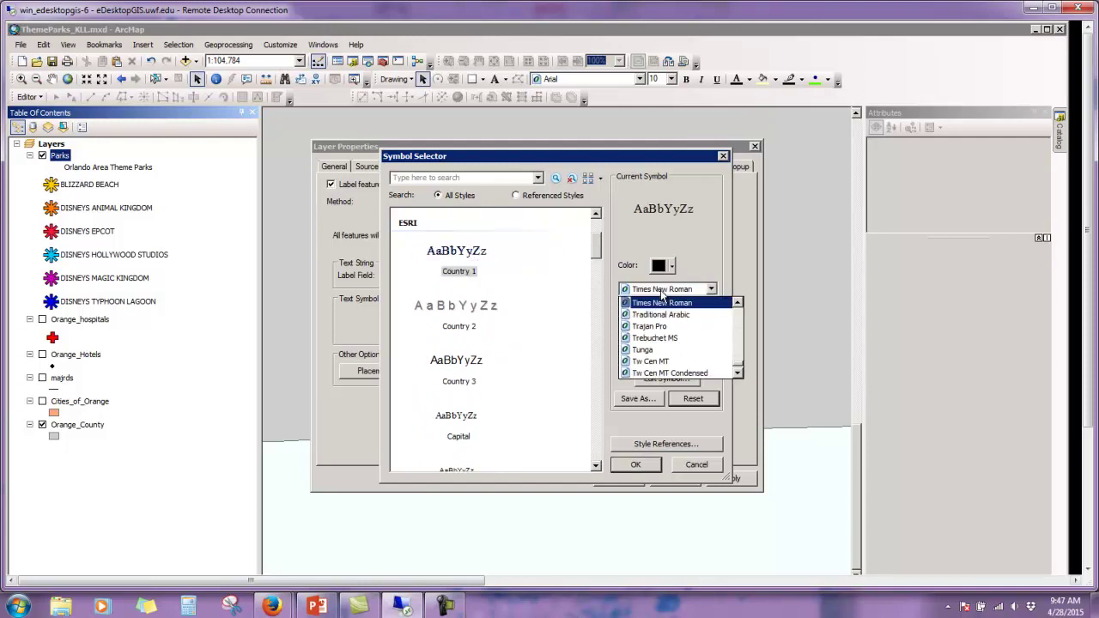
drag(739, 361, 741, 321)
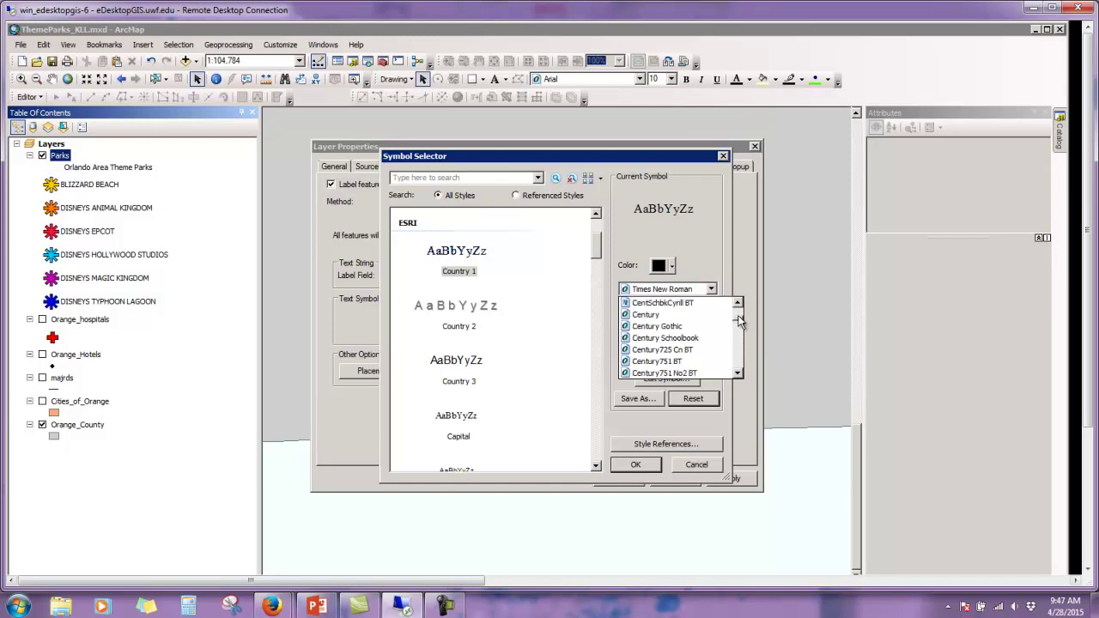
click(675, 327)
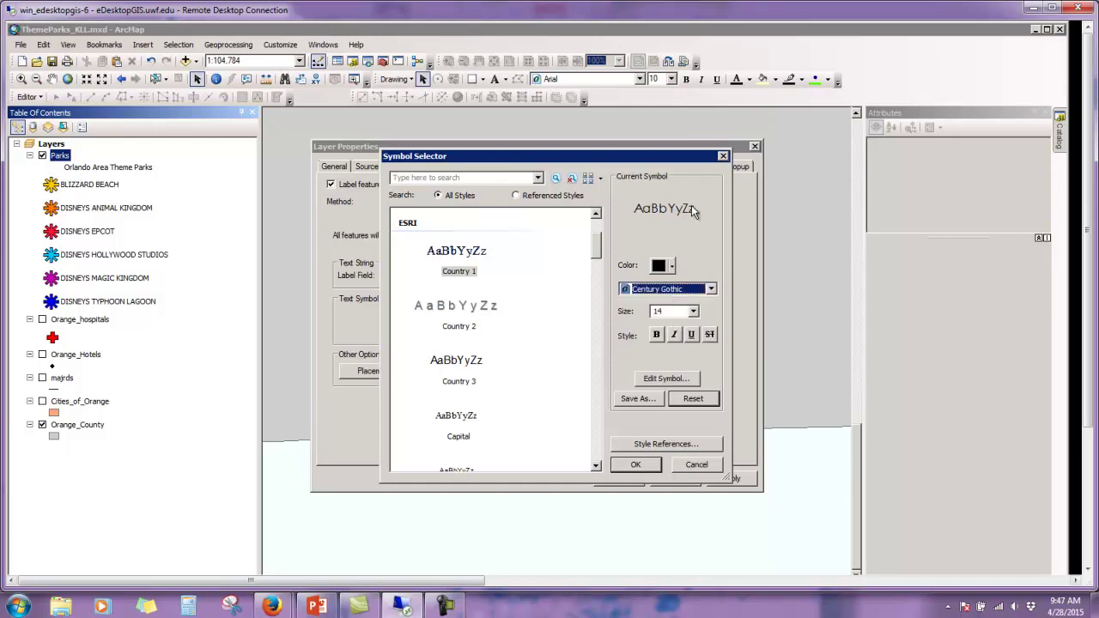
Add a Halo mask of size 1 to the Parks label text symbol
click(666, 378)
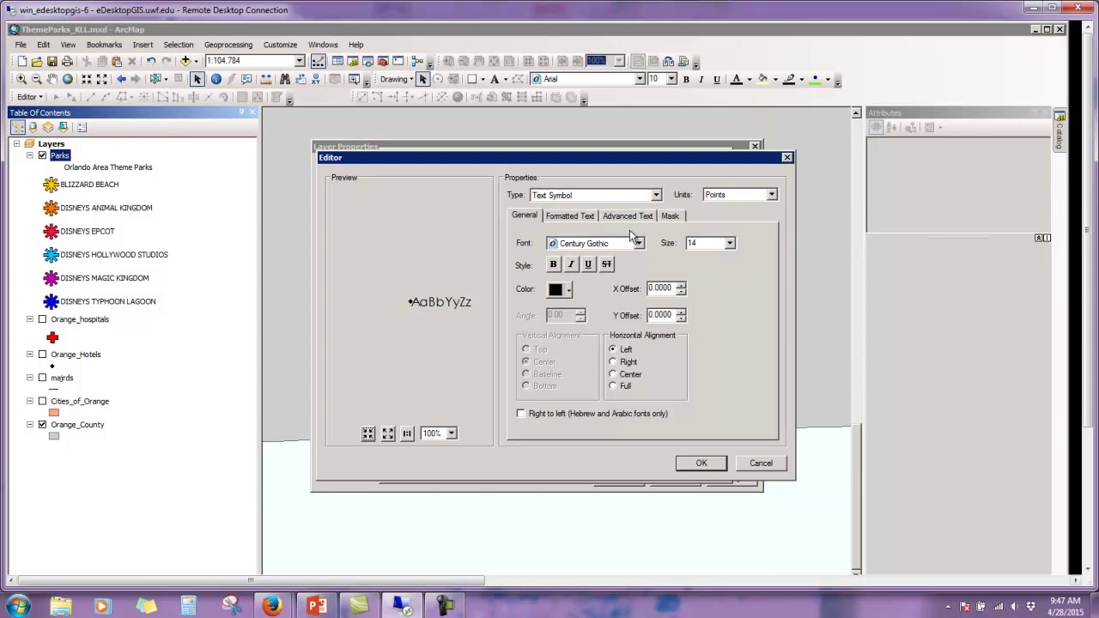
click(670, 216)
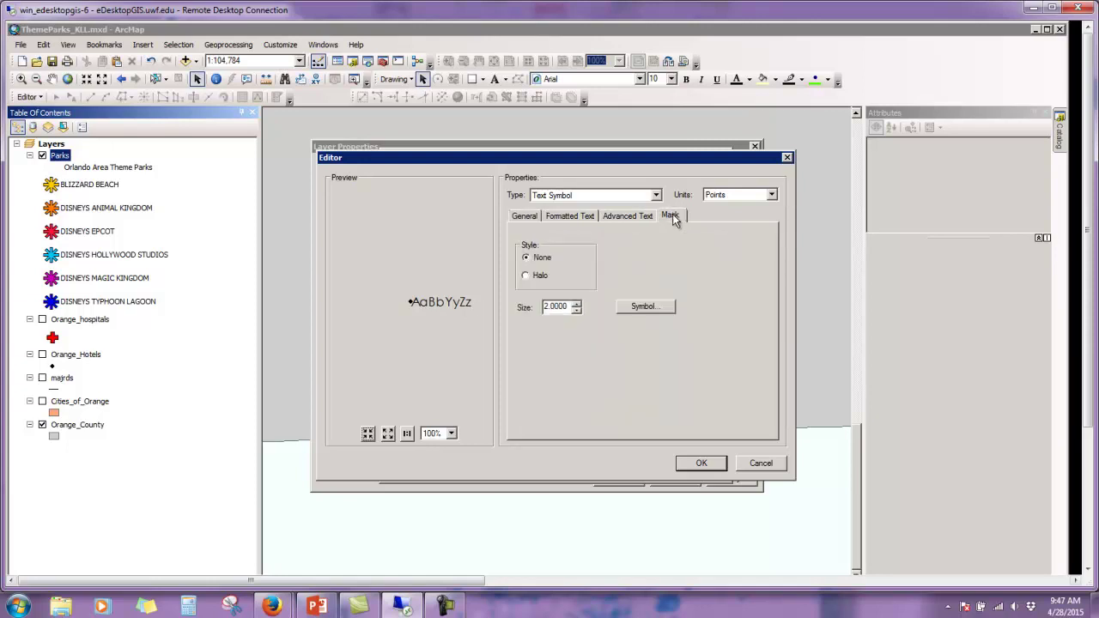
click(526, 277)
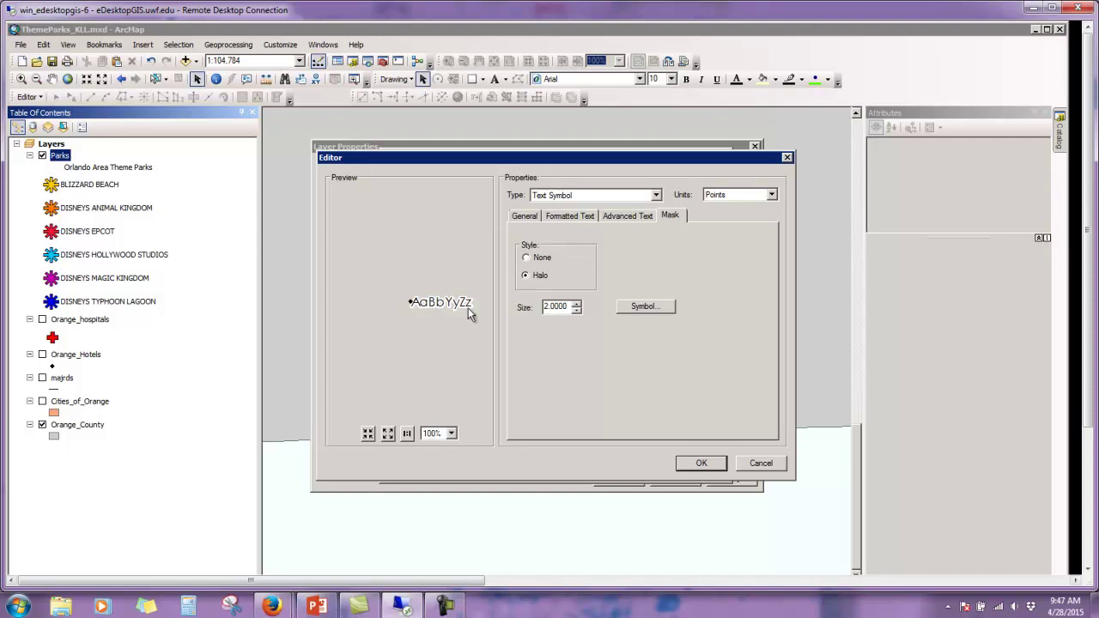
click(576, 311)
click(697, 464)
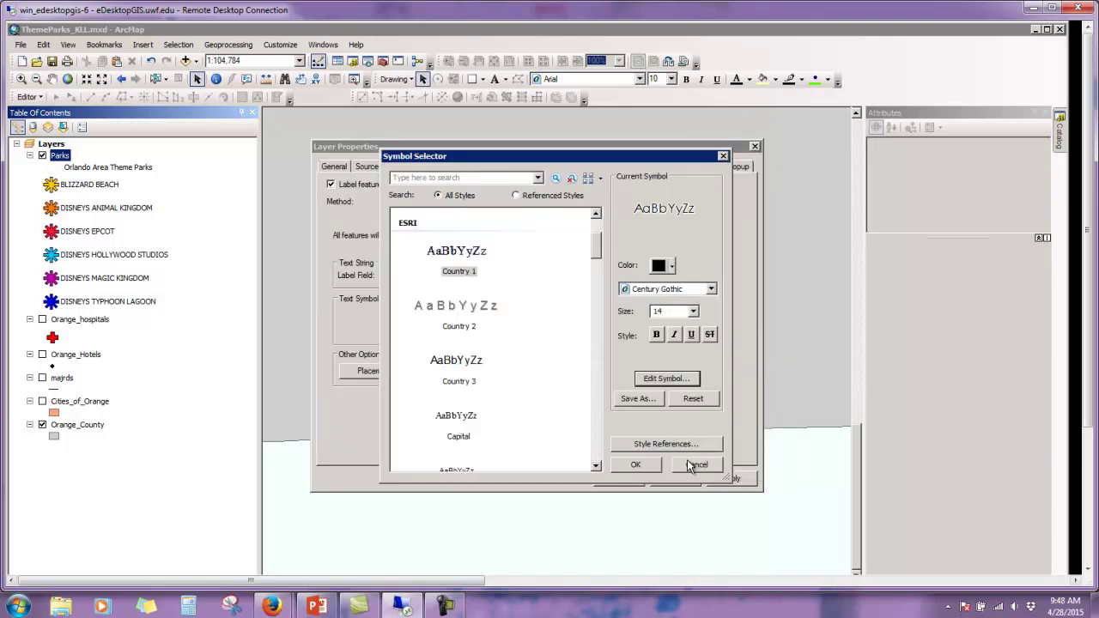
Scroll through the font list and change the label font to Calibri Light
click(711, 289)
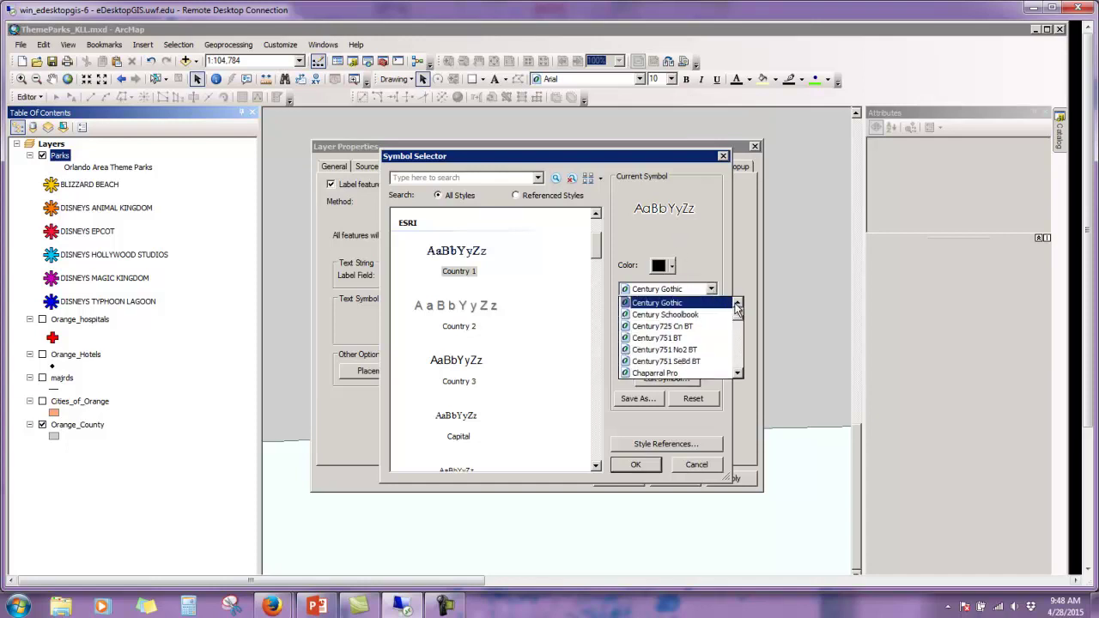
click(737, 305)
click(738, 305)
click(738, 305)
click(738, 305)
click(737, 305)
click(738, 305)
click(738, 305)
click(737, 306)
click(737, 306)
click(736, 306)
click(737, 305)
click(704, 316)
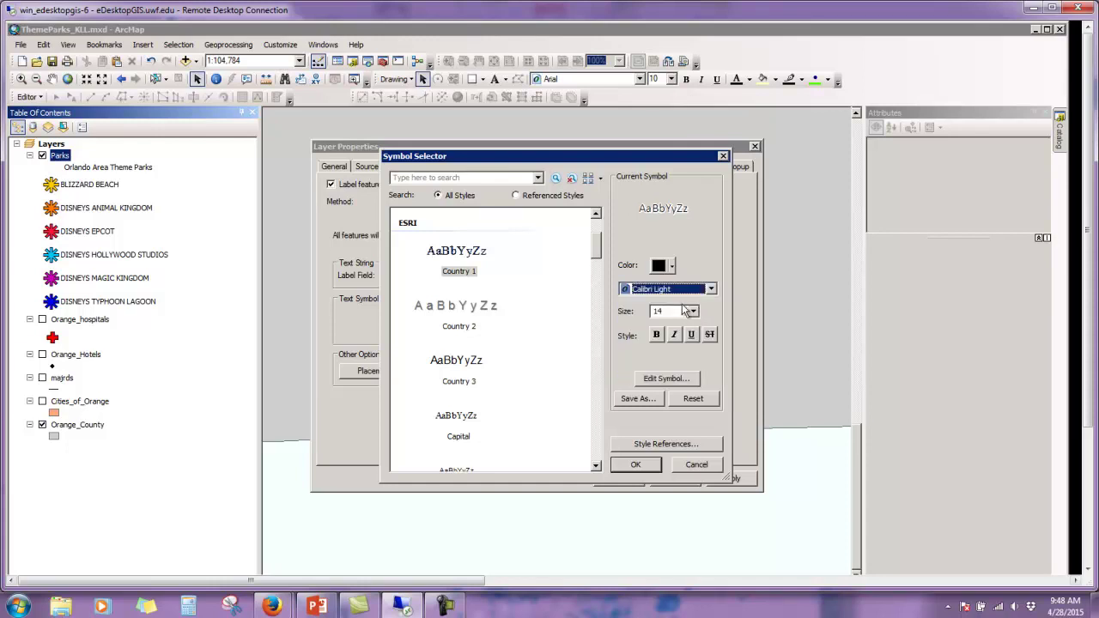
Switch the label font to Calibri and accept the label symbol
click(709, 290)
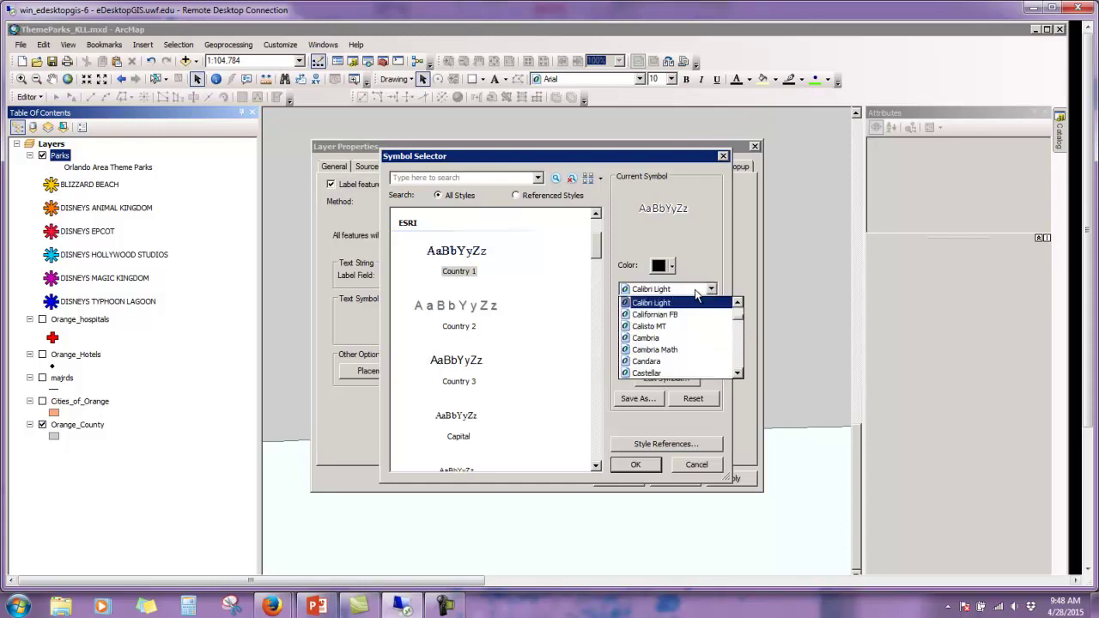
click(738, 305)
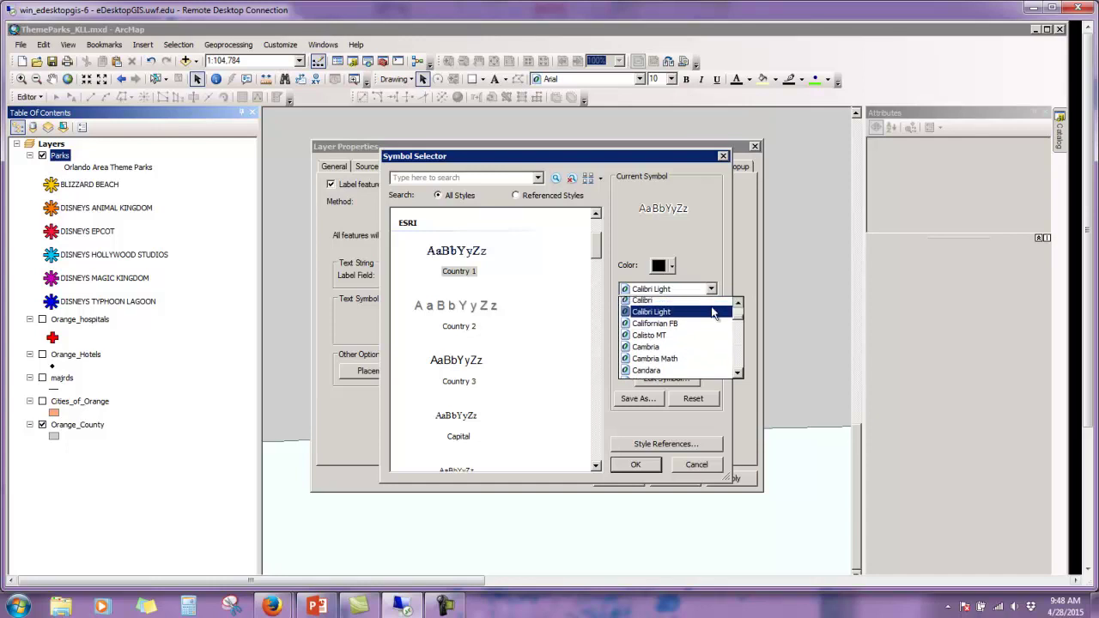
click(644, 305)
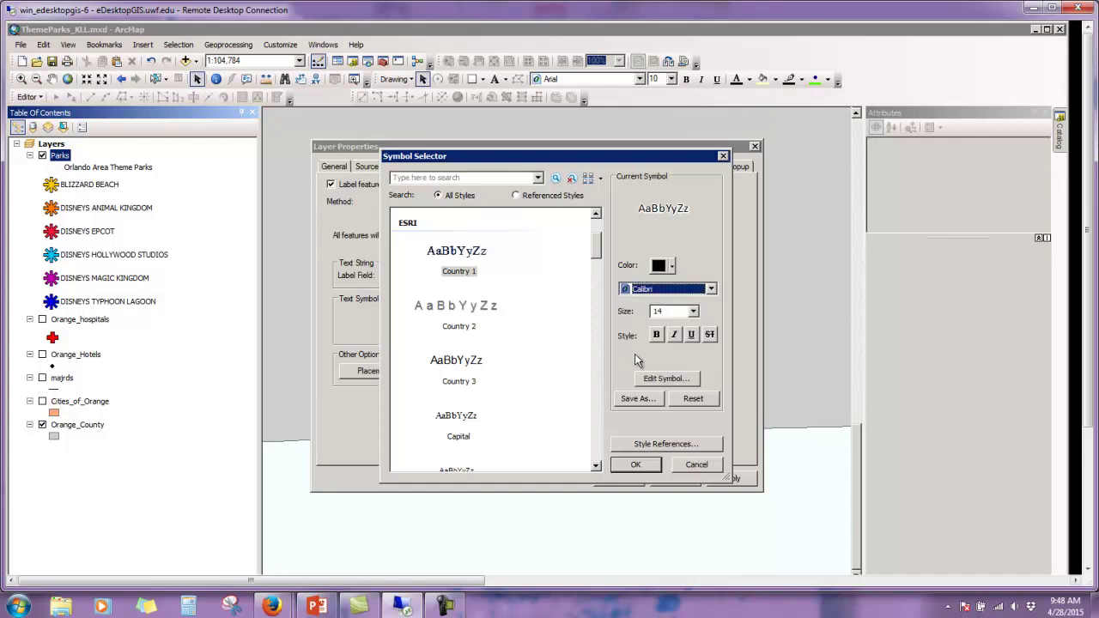
click(636, 464)
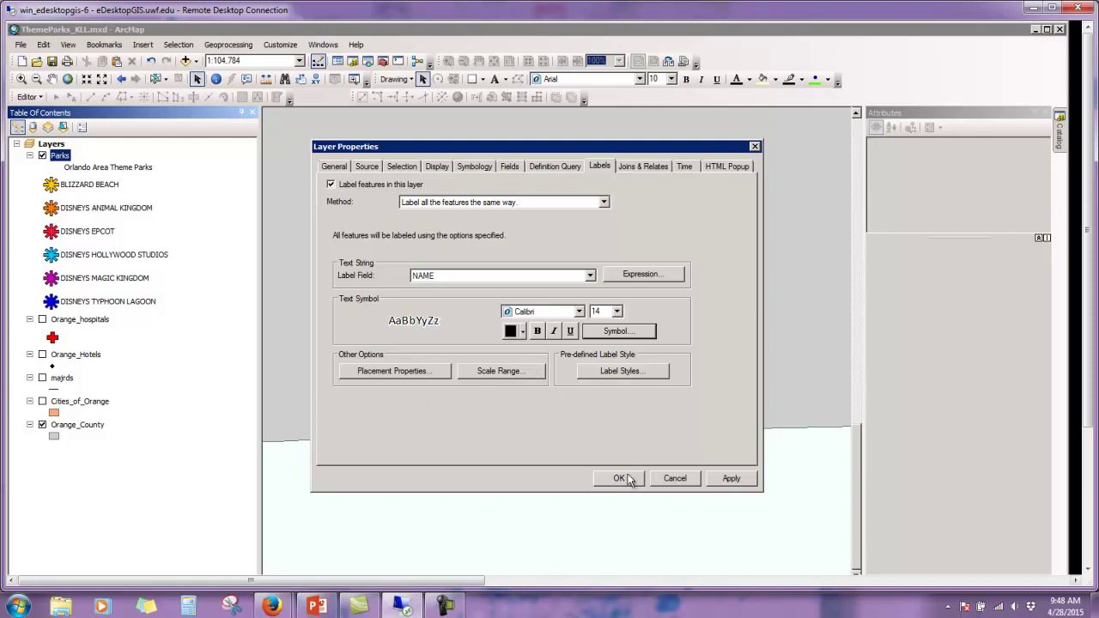
Apply the park name labels to the map and reopen the Parks layer properties
click(623, 481)
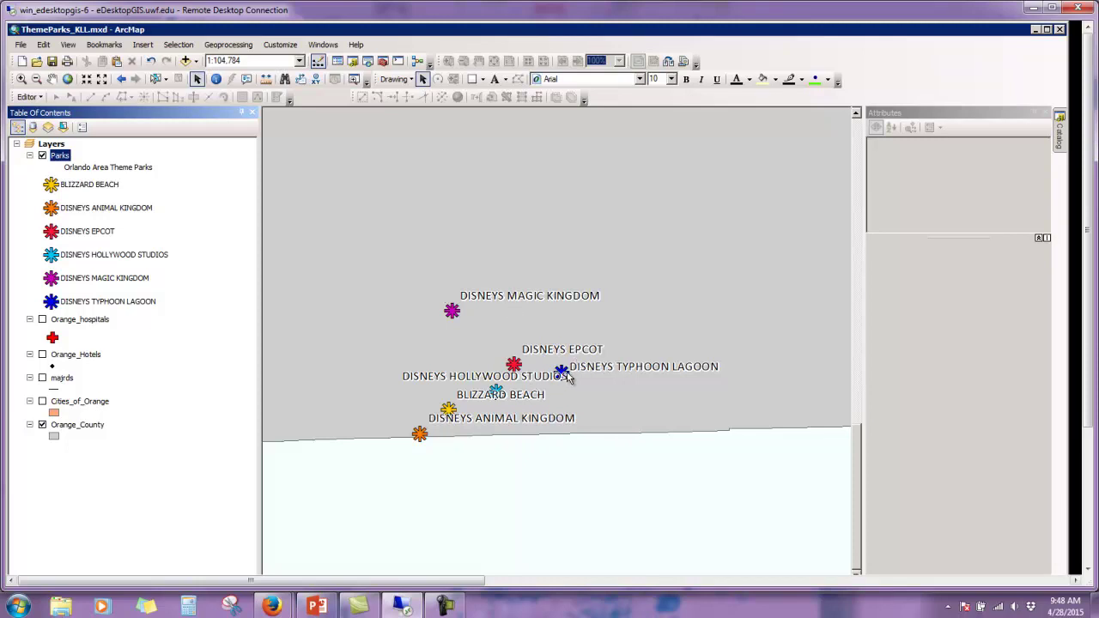
double_click(59, 157)
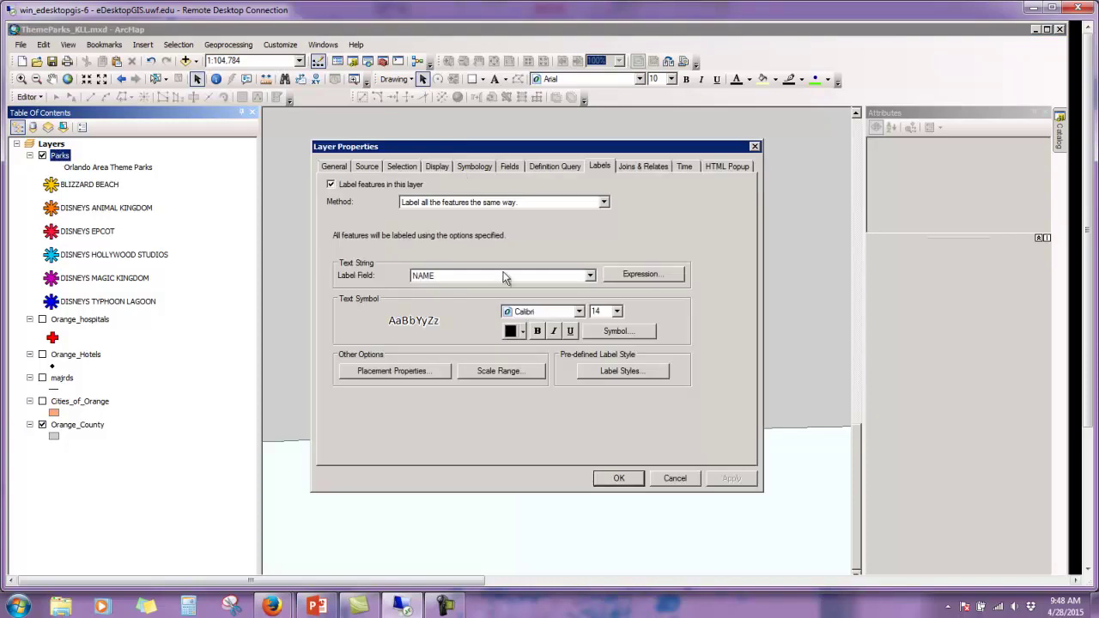
Set the Parks feature weight to High under label conflict detection and confirm
click(422, 371)
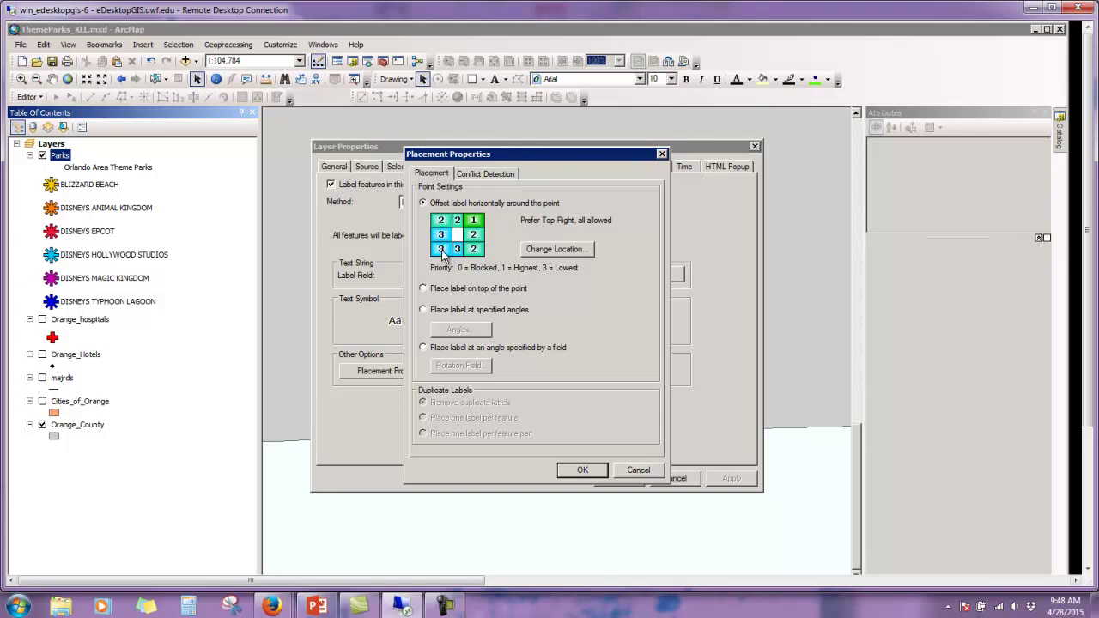
click(498, 176)
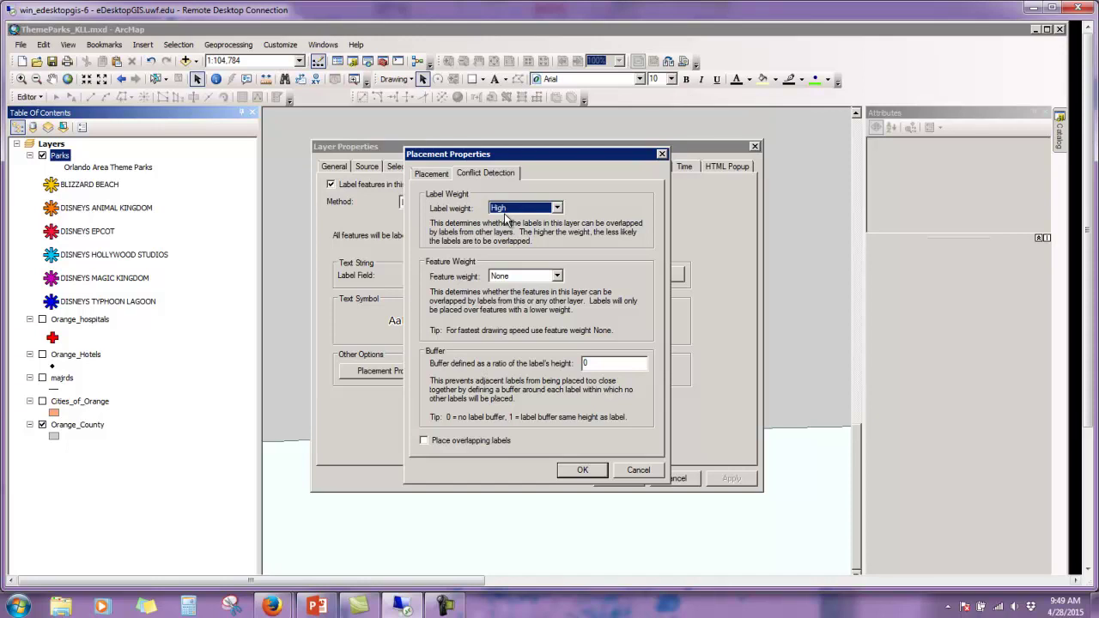
click(522, 280)
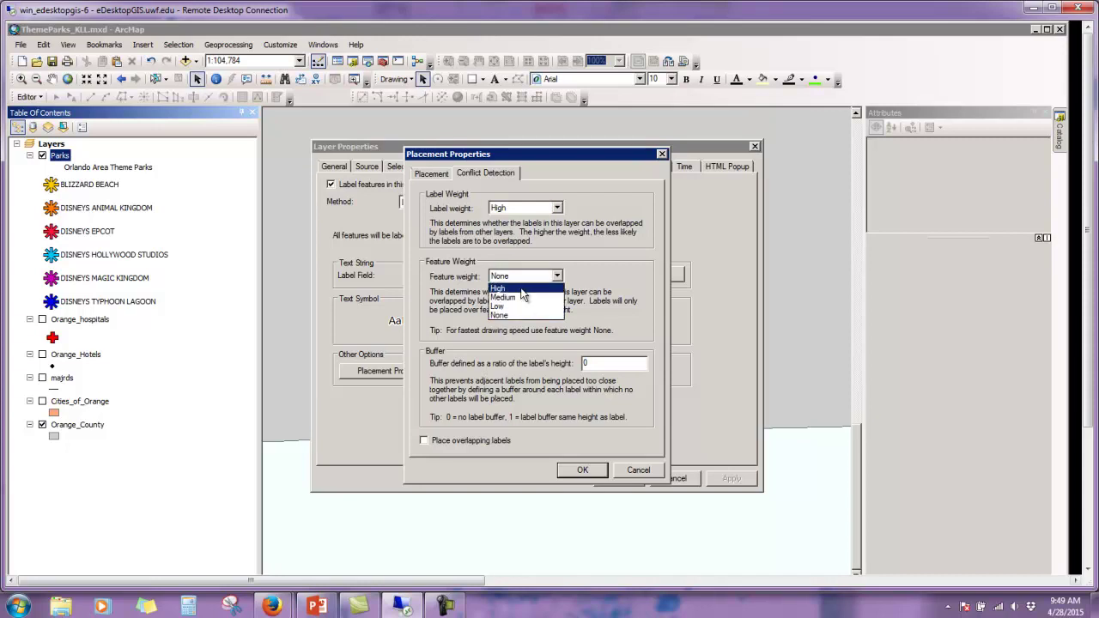
click(522, 294)
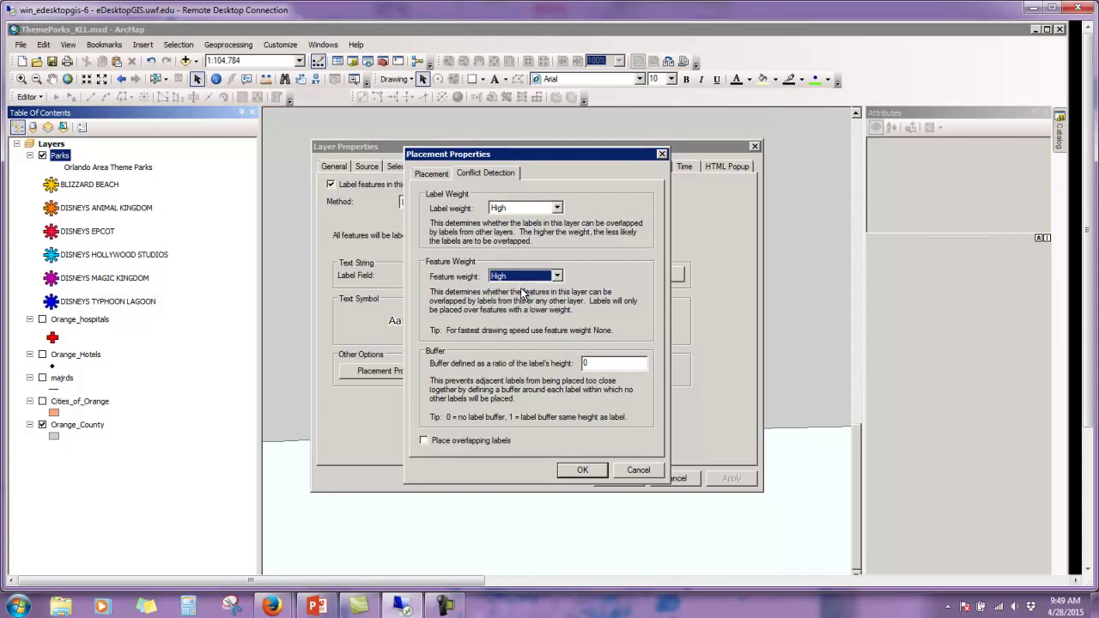
click(579, 471)
click(620, 479)
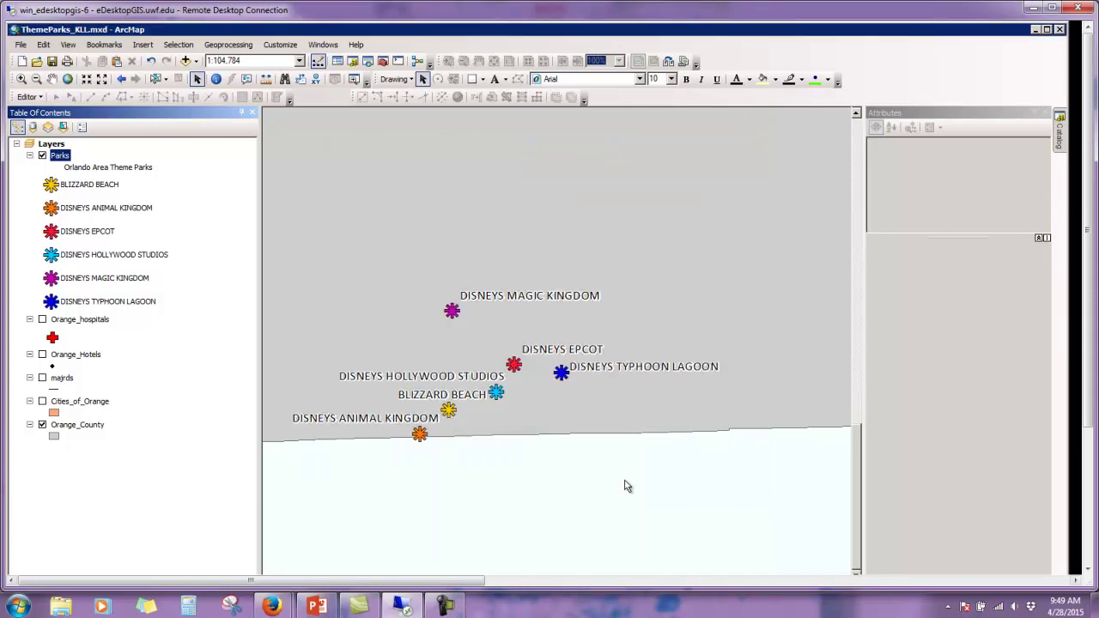